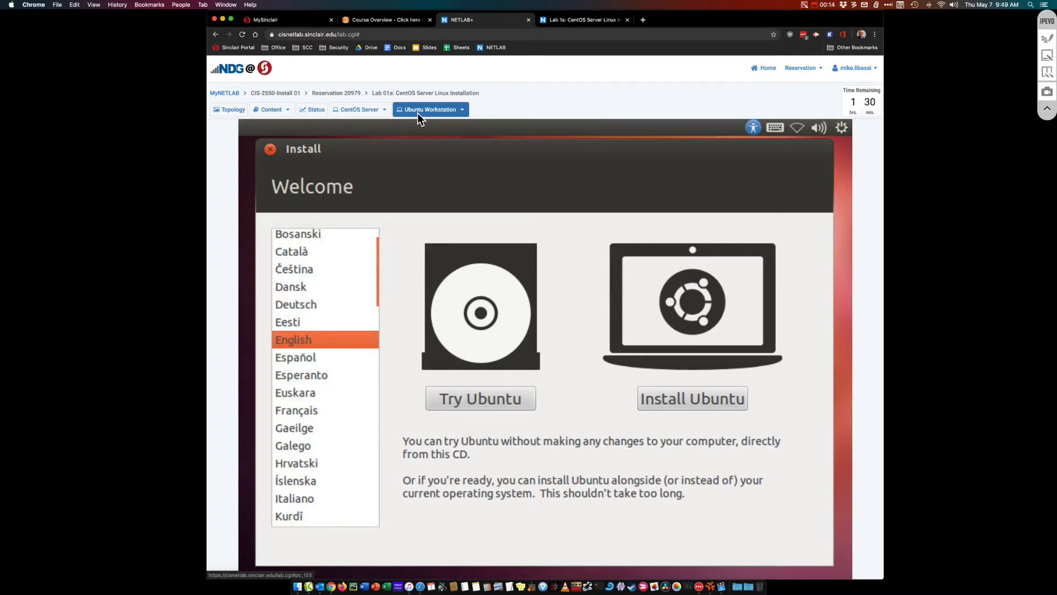
Switch between the CentOS Server and Ubuntu Workstation consoles, ending on the CentOS 6.3 boot menu
{"action": "left_click", "coordinate": [357, 113]}
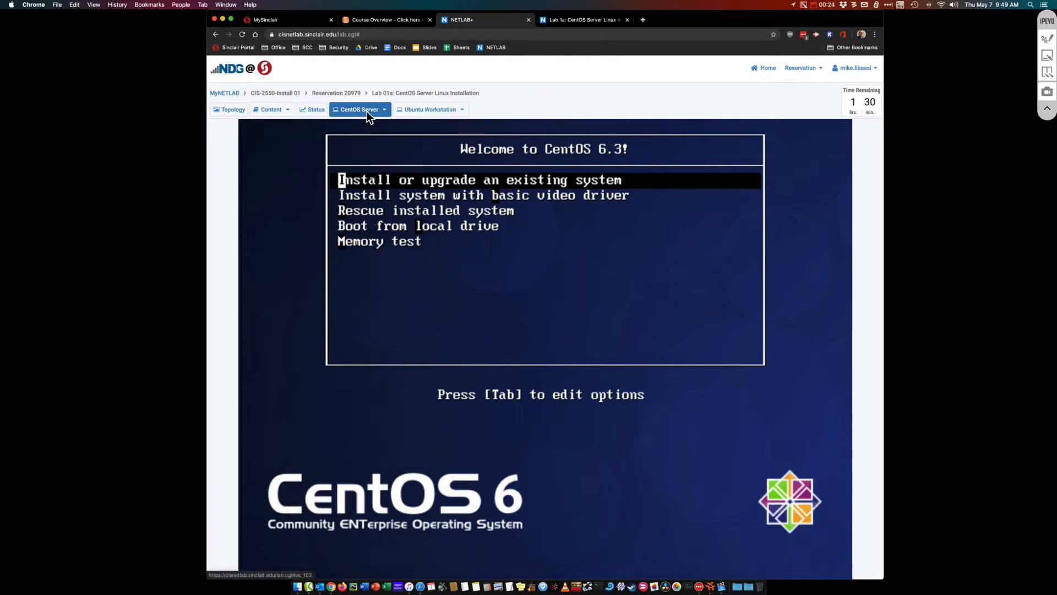
{"action": "left_click", "coordinate": [416, 111]}
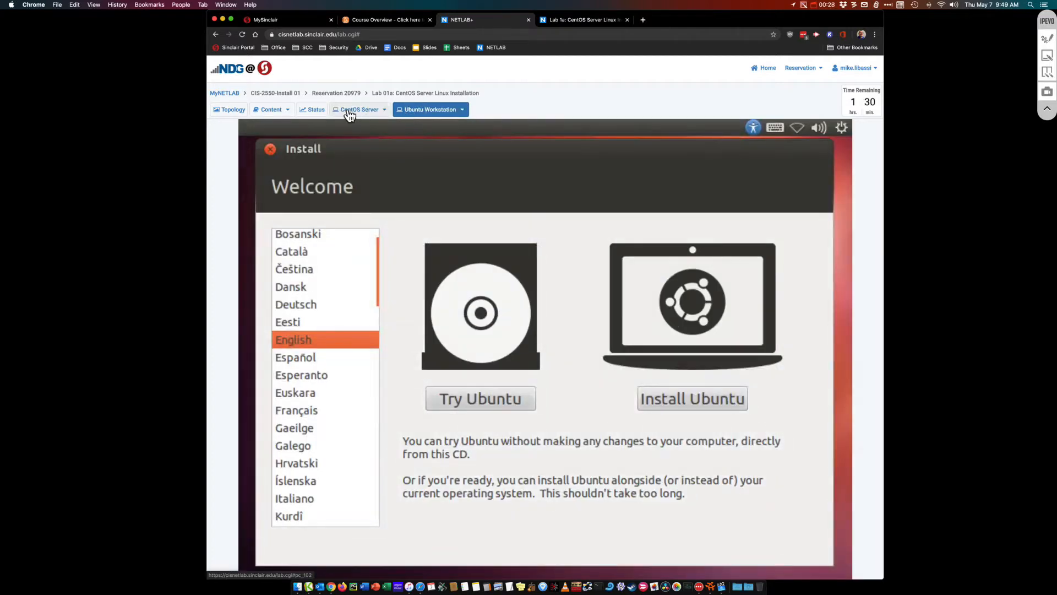
{"action": "left_click", "coordinate": [348, 109]}
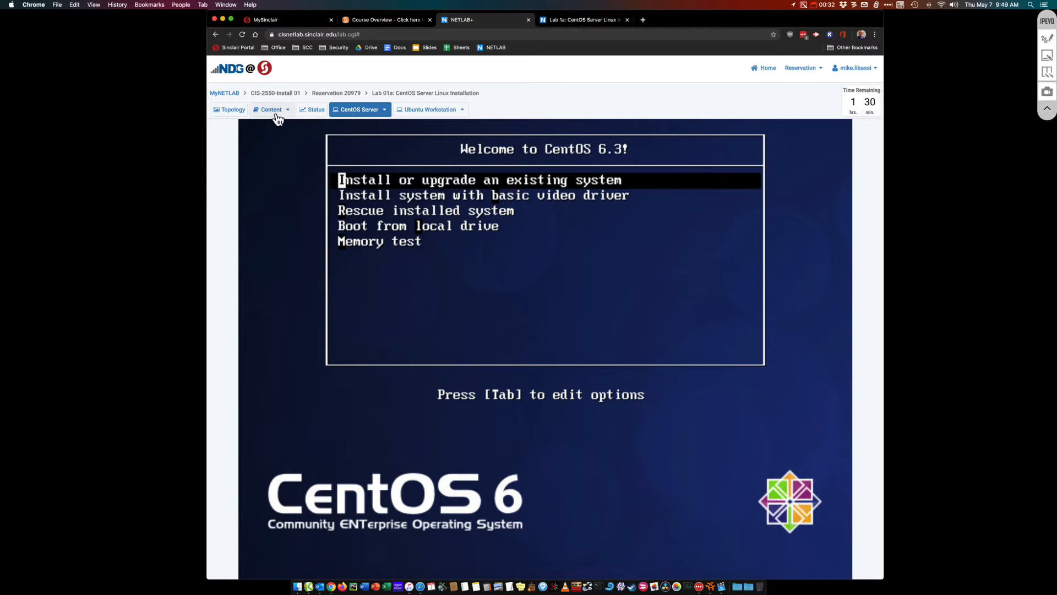
{"action": "left_click", "coordinate": [578, 19]}
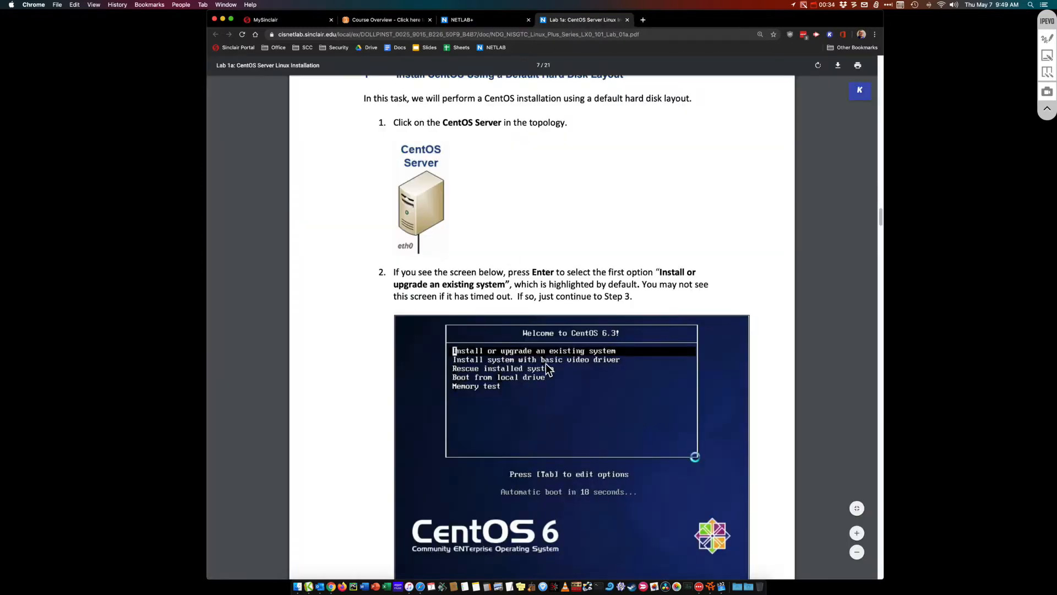
{"action": "scroll", "coordinate": [606, 309], "scroll_direction": "up", "scroll_amount": 7}
{"action": "scroll", "coordinate": [607, 308], "scroll_direction": "down", "scroll_amount": 7}
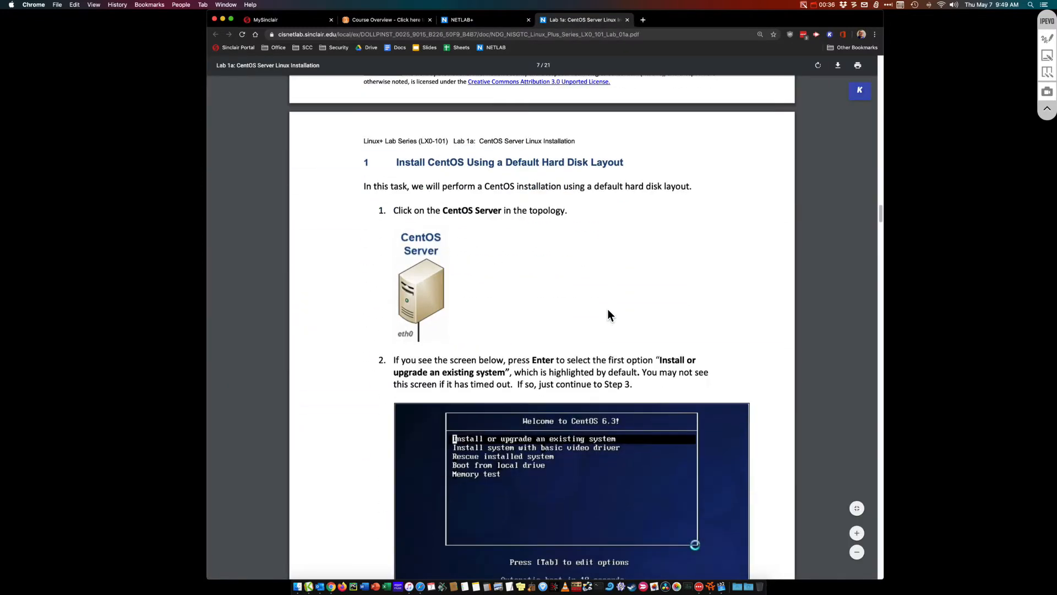
{"action": "scroll", "coordinate": [607, 309], "scroll_direction": "down", "scroll_amount": 15}
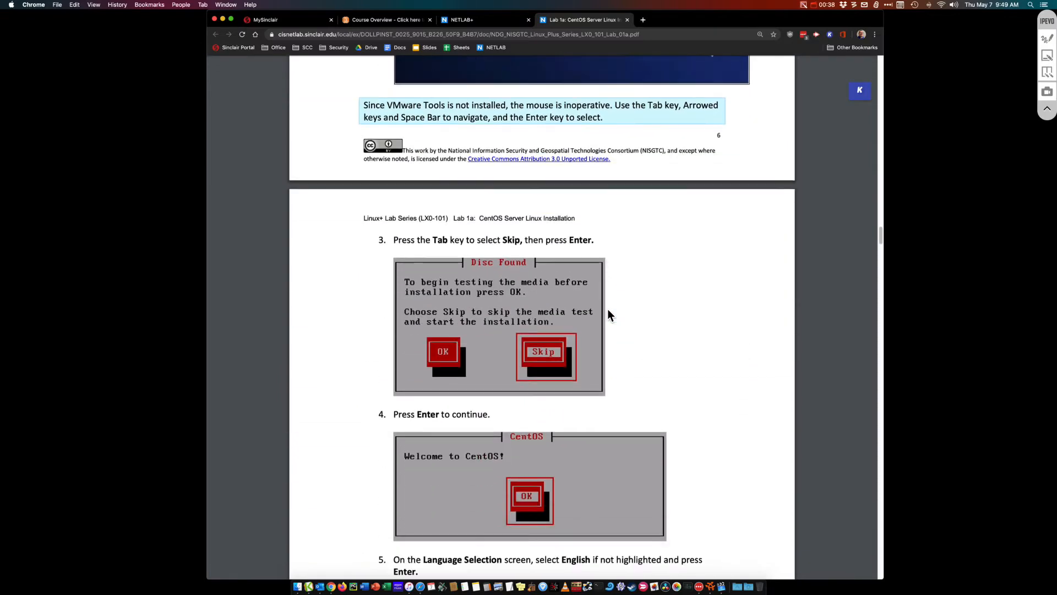
{"action": "scroll", "coordinate": [608, 315], "scroll_direction": "down", "scroll_amount": 20}
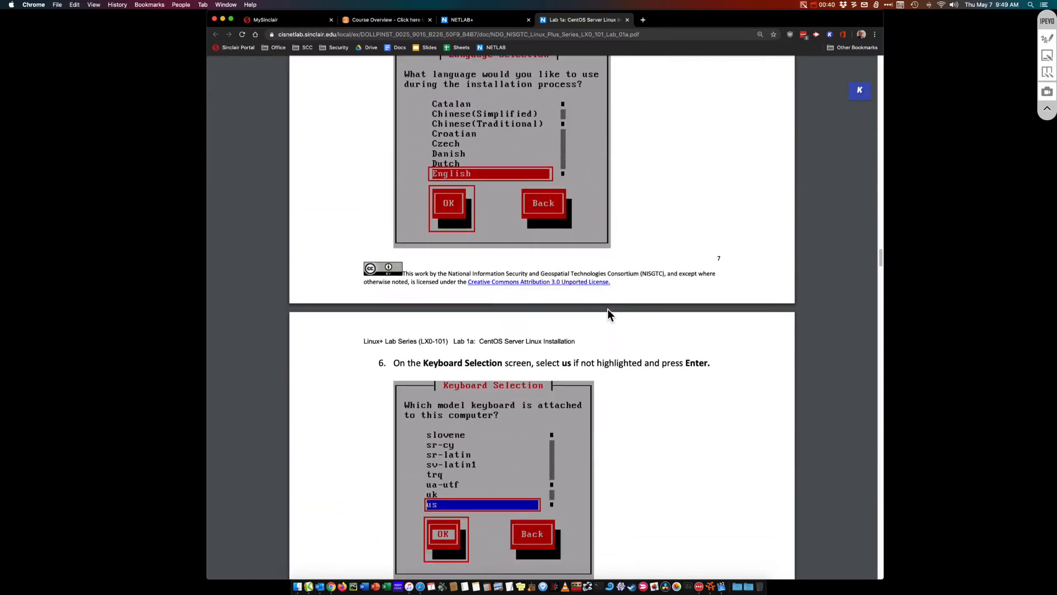
{"action": "scroll", "coordinate": [607, 309], "scroll_direction": "down", "scroll_amount": 5}
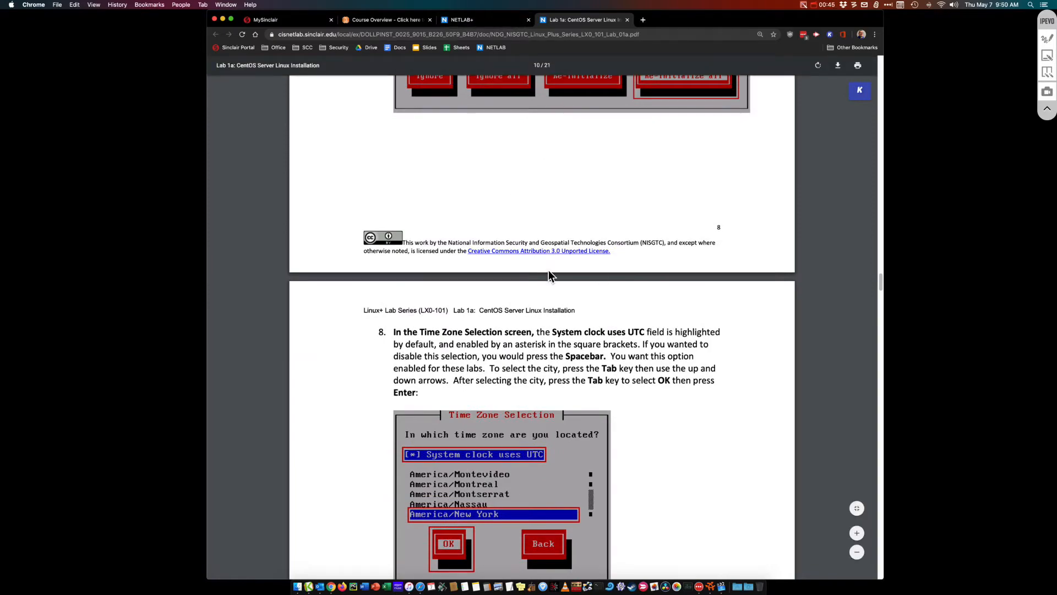
{"action": "scroll", "coordinate": [548, 270], "scroll_direction": "down", "scroll_amount": 20}
{"action": "scroll", "coordinate": [595, 282], "scroll_direction": "down", "scroll_amount": 4}
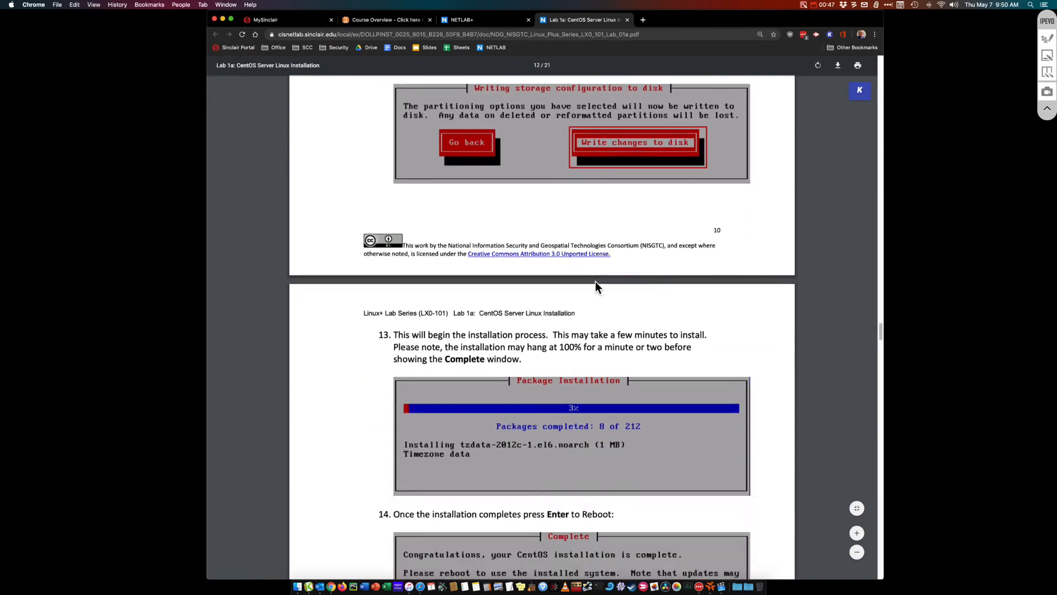
{"action": "scroll", "coordinate": [595, 282], "scroll_direction": "down", "scroll_amount": 20}
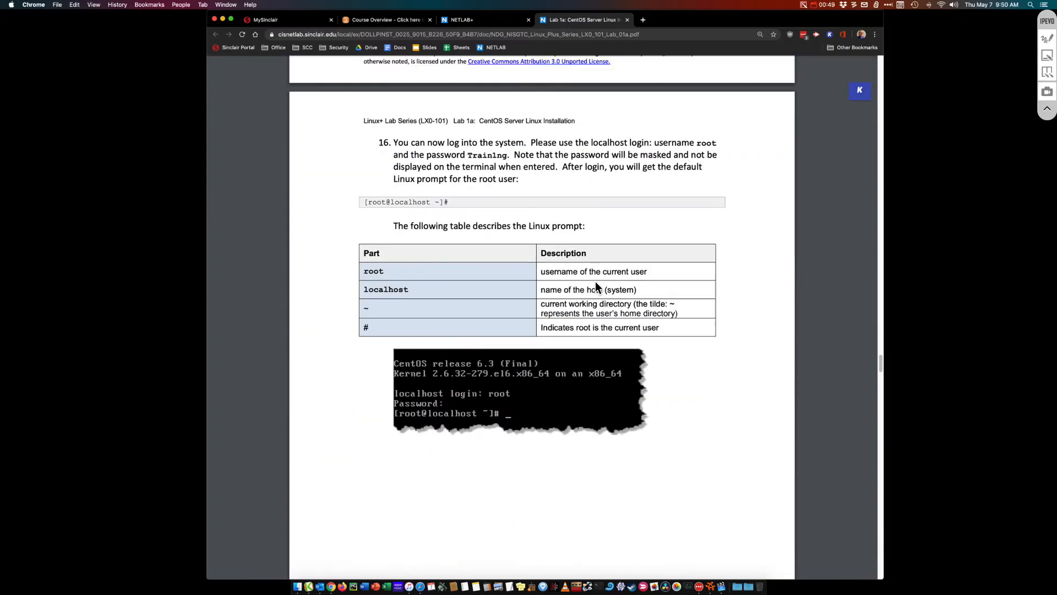
{"action": "scroll", "coordinate": [592, 276], "scroll_direction": "down", "scroll_amount": 20}
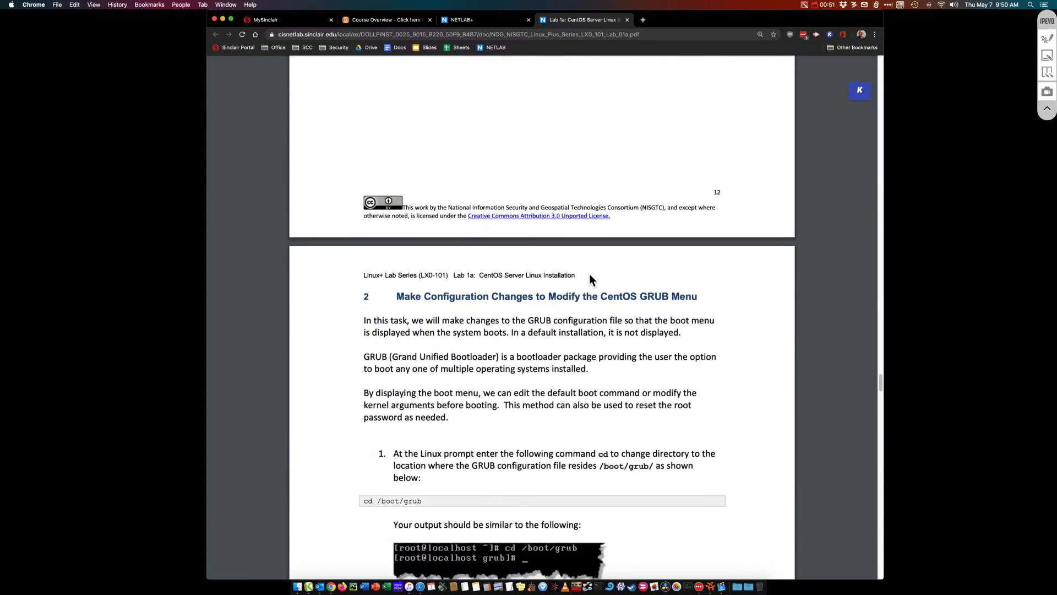
{"action": "scroll", "coordinate": [589, 280], "scroll_direction": "up", "scroll_amount": 1}
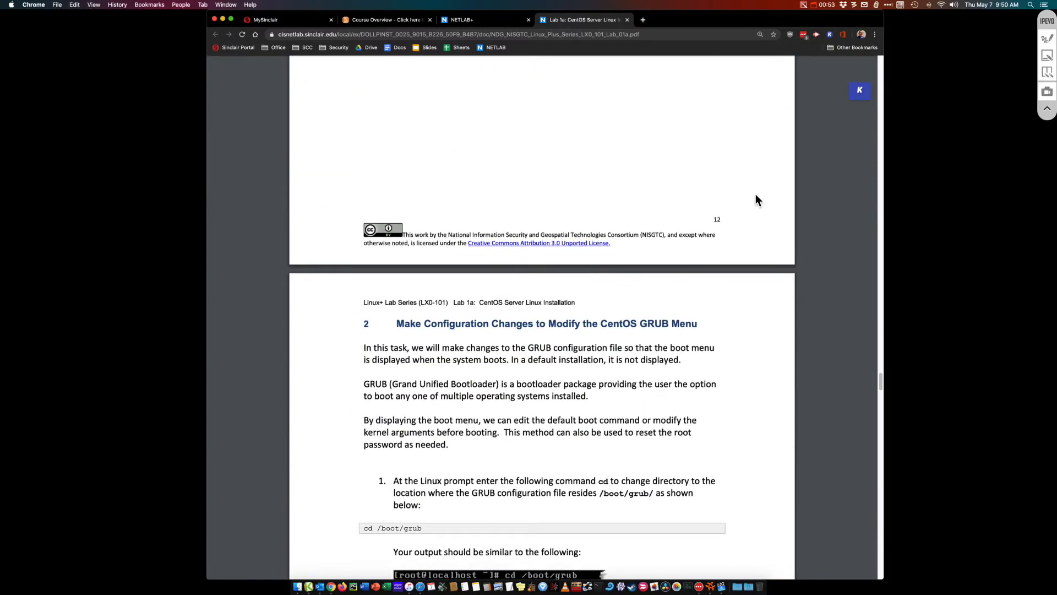
{"action": "scroll", "coordinate": [687, 219], "scroll_direction": "up", "scroll_amount": 3}
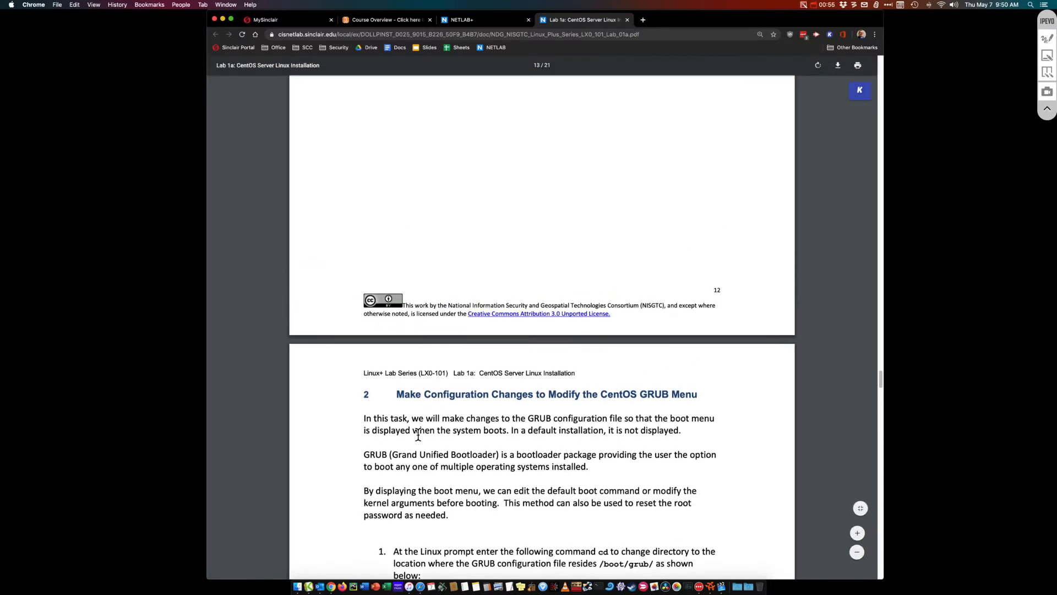
{"action": "left_click_drag", "start_coordinate": [397, 393], "coordinate": [698, 391]}
{"action": "scroll", "coordinate": [608, 416], "scroll_direction": "up", "scroll_amount": 15}
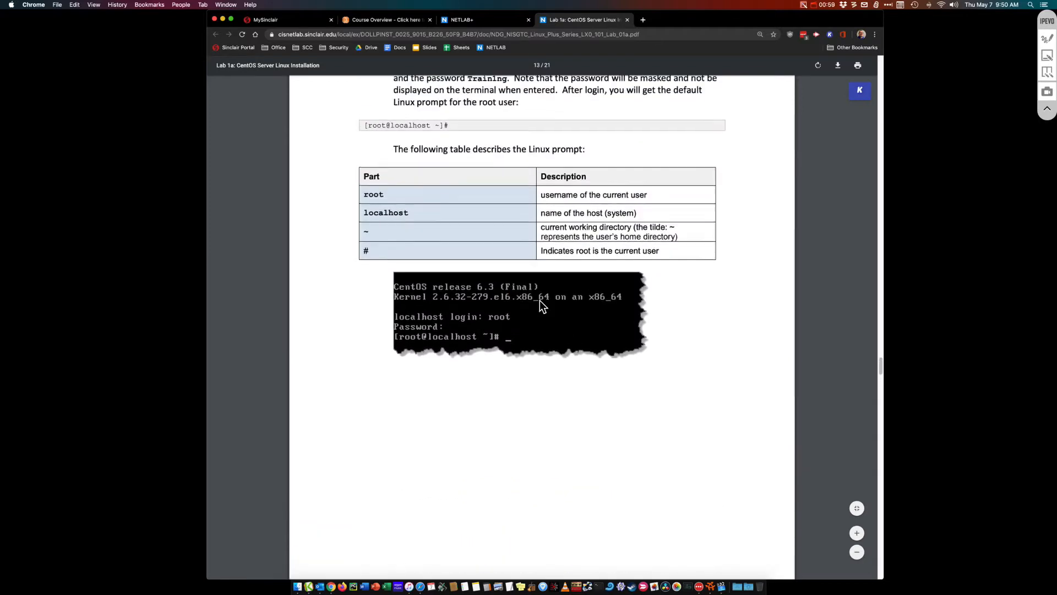
{"action": "left_click", "coordinate": [449, 19]}
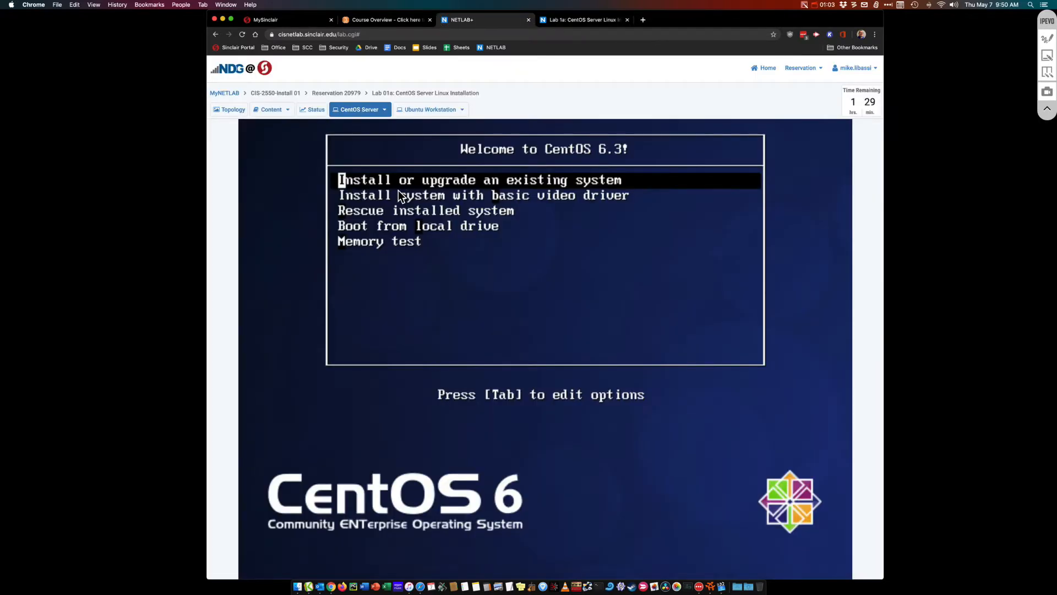
On the Ubuntu Workstation console, choose Install Ubuntu and nudge the installer window up
{"action": "left_click", "coordinate": [422, 110]}
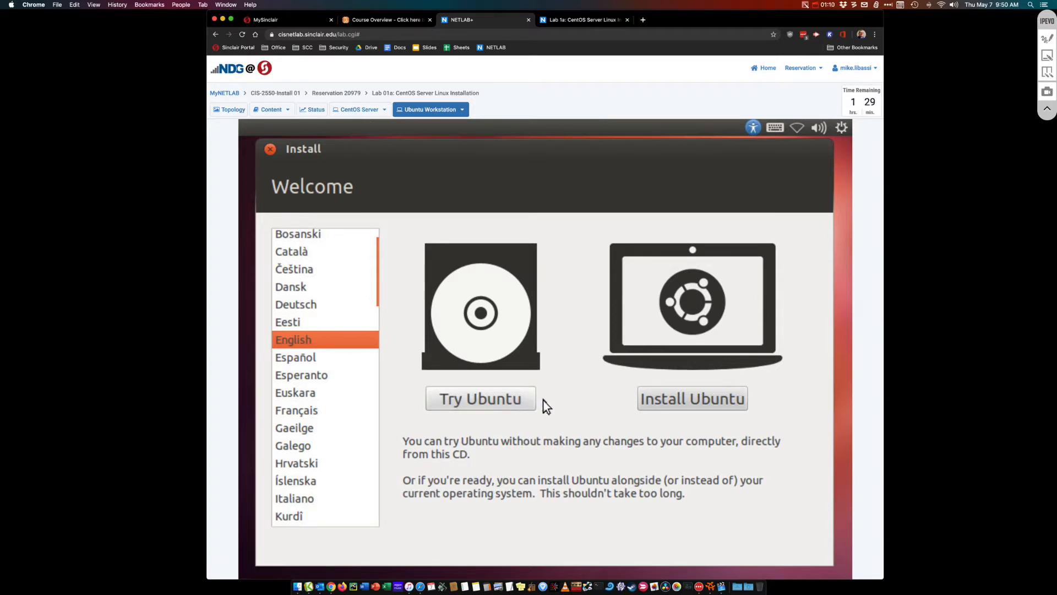
{"action": "left_click", "coordinate": [706, 406]}
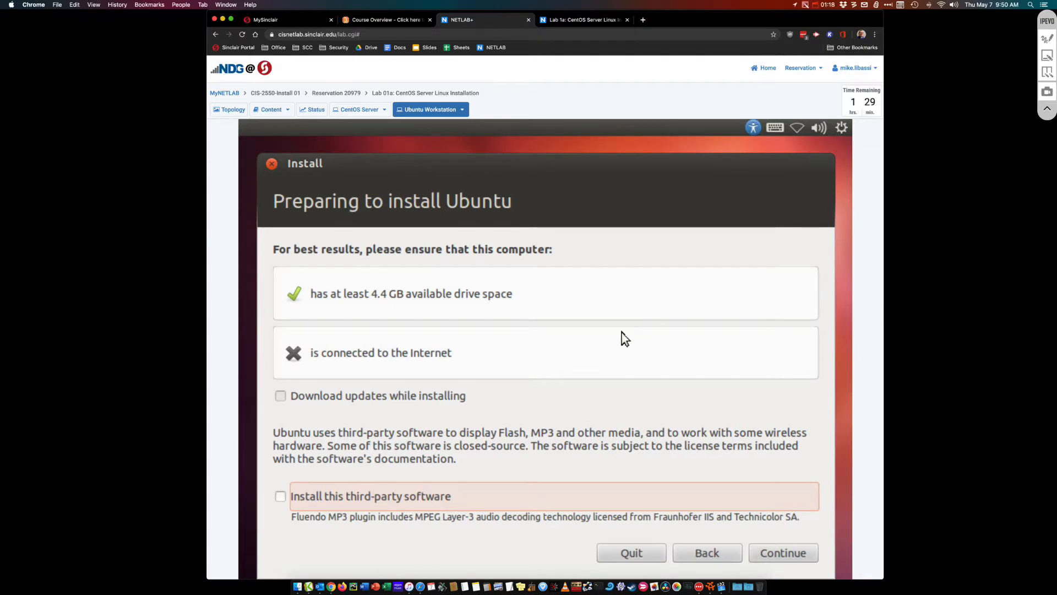
{"action": "left_click_drag", "start_coordinate": [534, 163], "coordinate": [535, 153]}
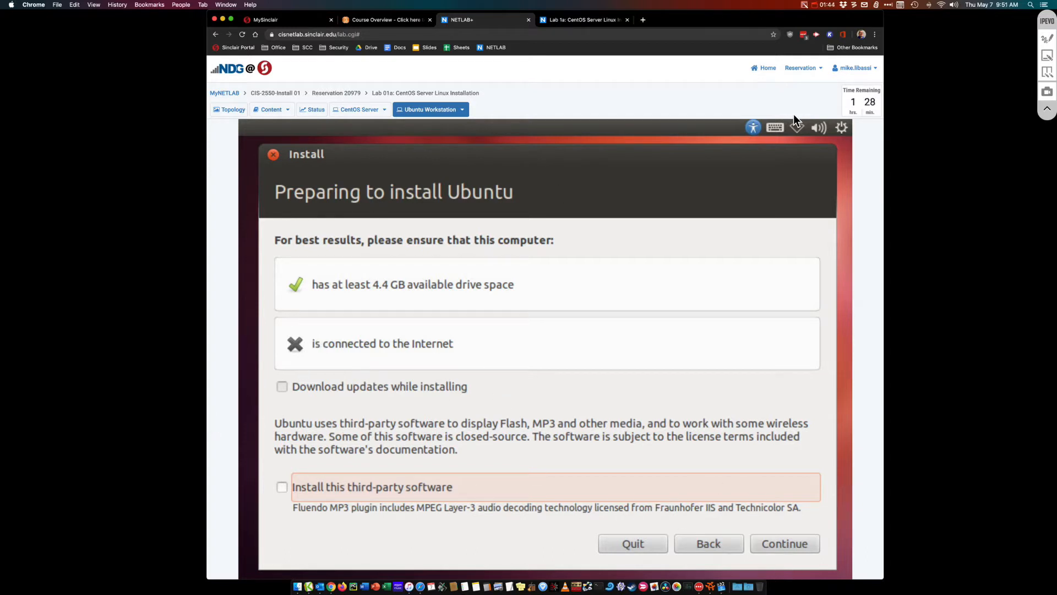
Glance at the network status menu, then continue past the Preparing to install Ubuntu checks
{"action": "left_click", "coordinate": [797, 128]}
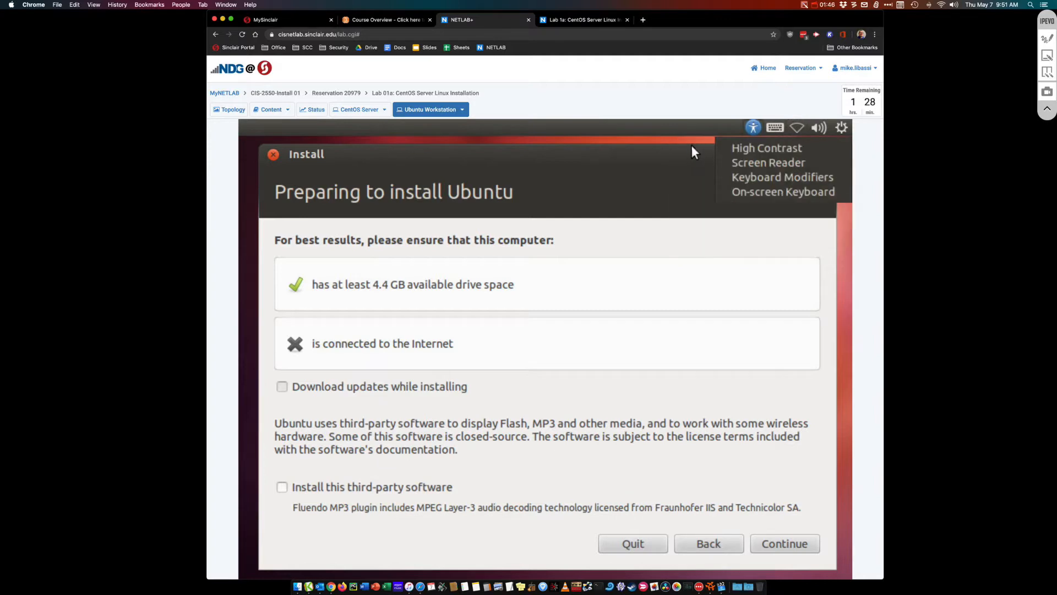
{"action": "mouse_move", "coordinate": [764, 124]}
{"action": "left_click", "coordinate": [550, 157]}
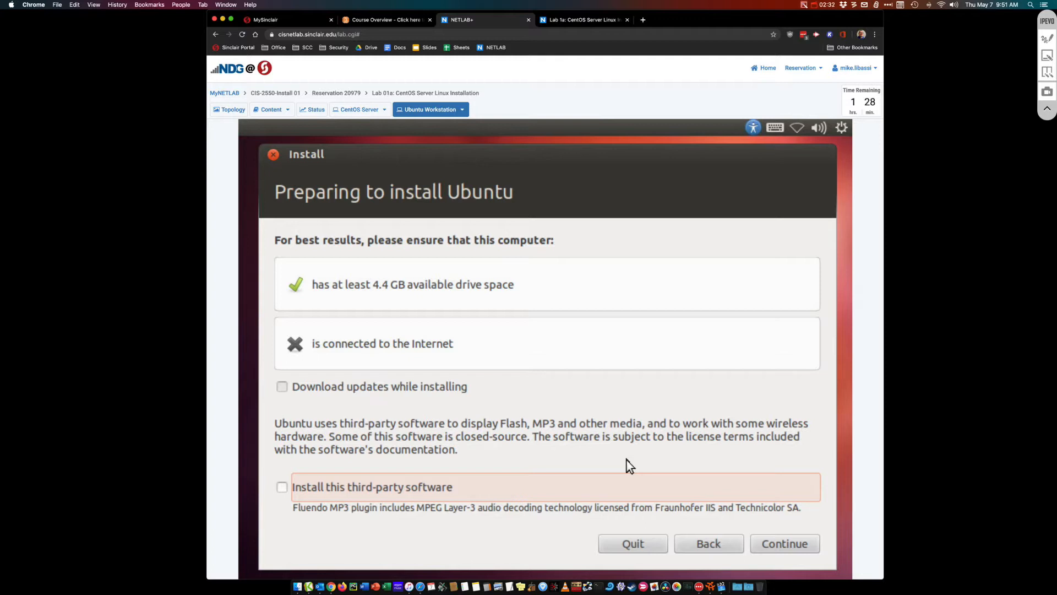
{"action": "left_click", "coordinate": [798, 544]}
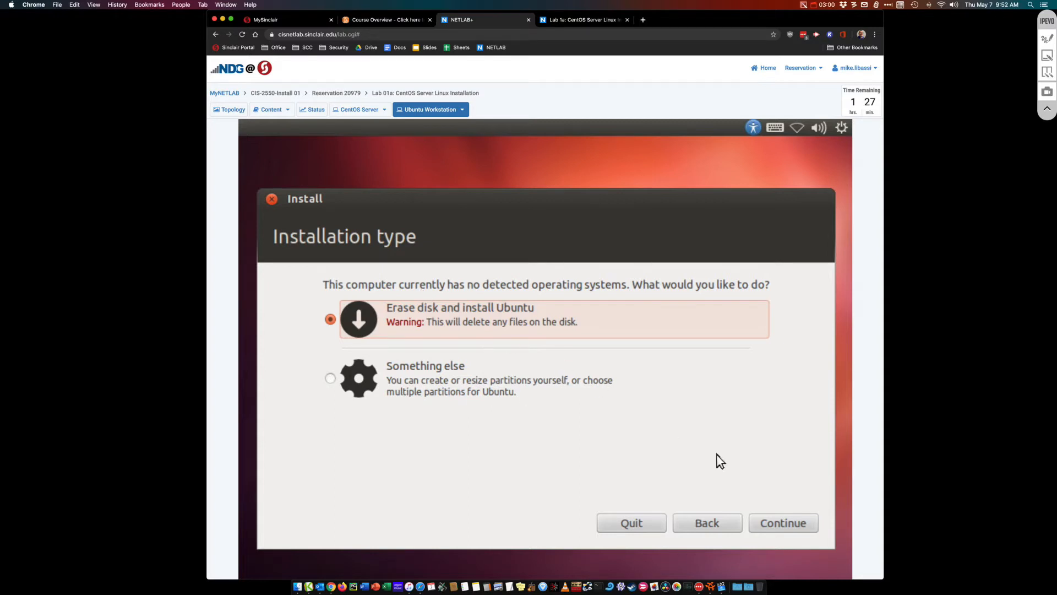
Erase the 17.2 GB disk for Ubuntu, keep New York time, and accept English (US) after testing 'hello'
{"action": "left_click", "coordinate": [791, 529]}
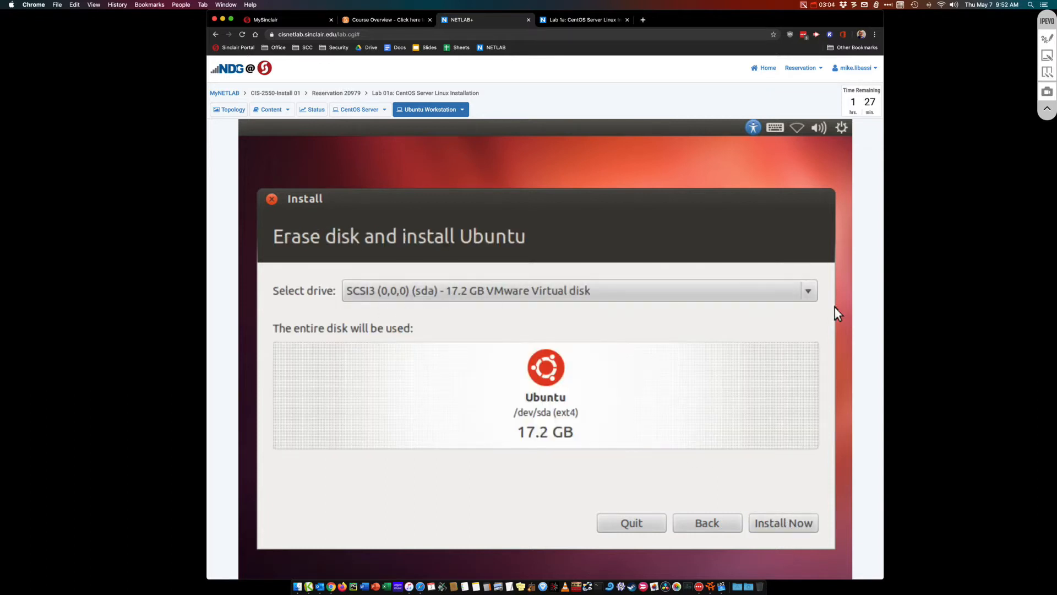
{"action": "left_click", "coordinate": [778, 522]}
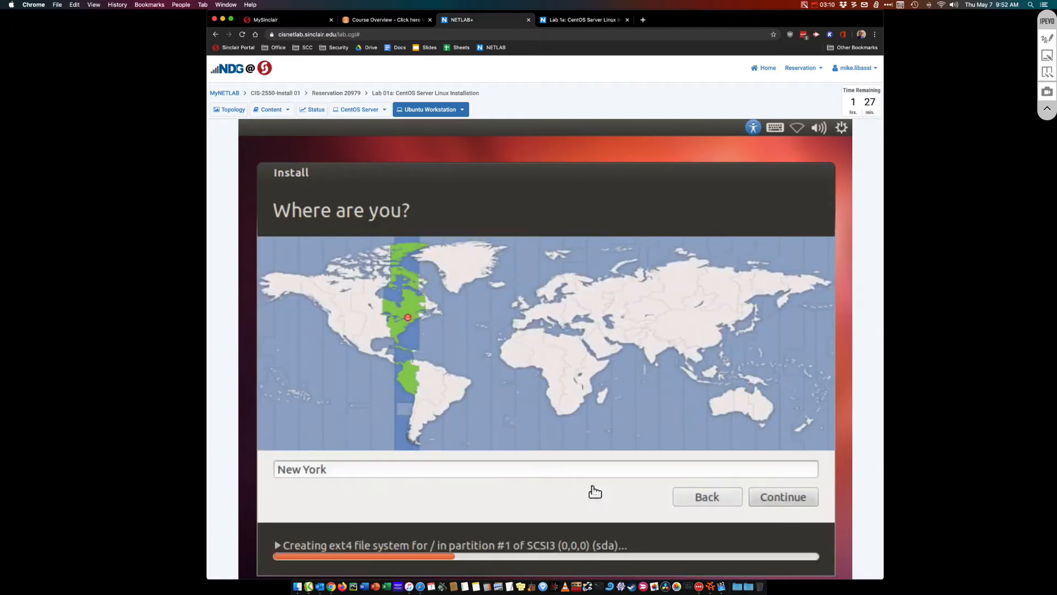
{"action": "left_click", "coordinate": [778, 498]}
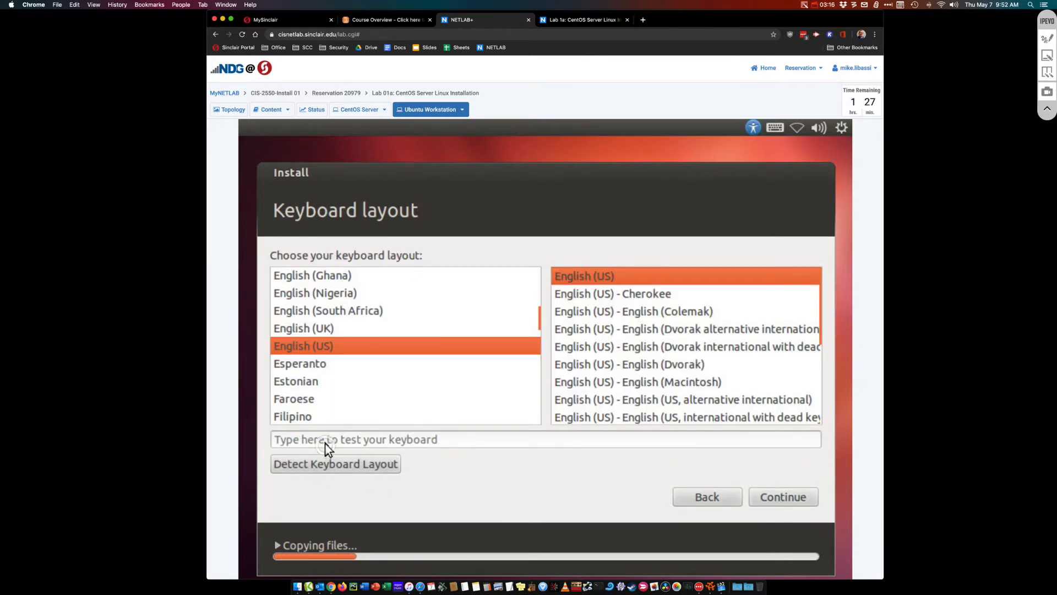
{"action": "left_click", "coordinate": [327, 442]}
{"action": "type", "text": "hello"}
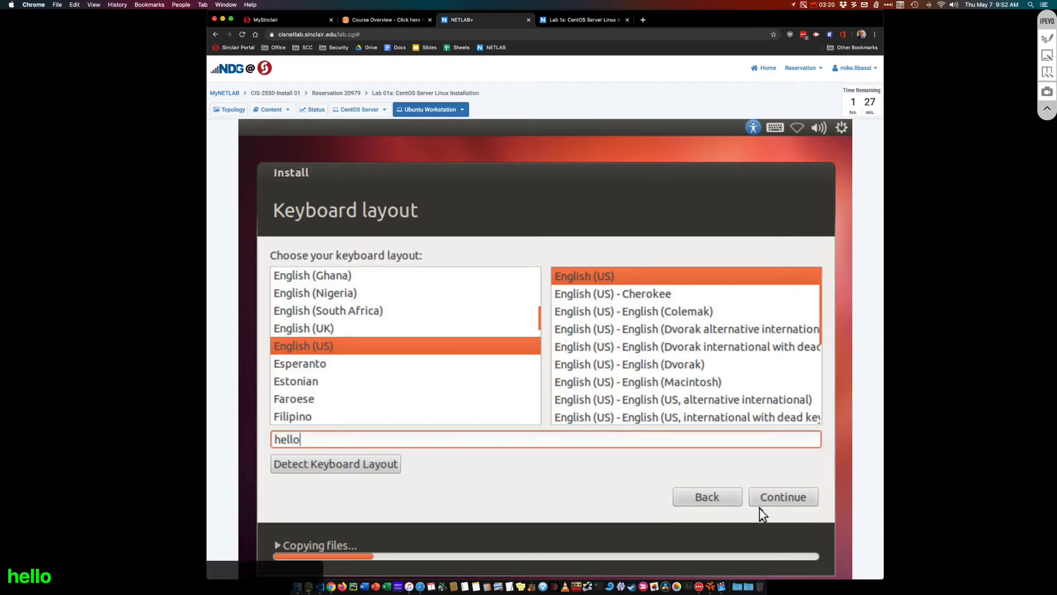
{"action": "left_click", "coordinate": [777, 504]}
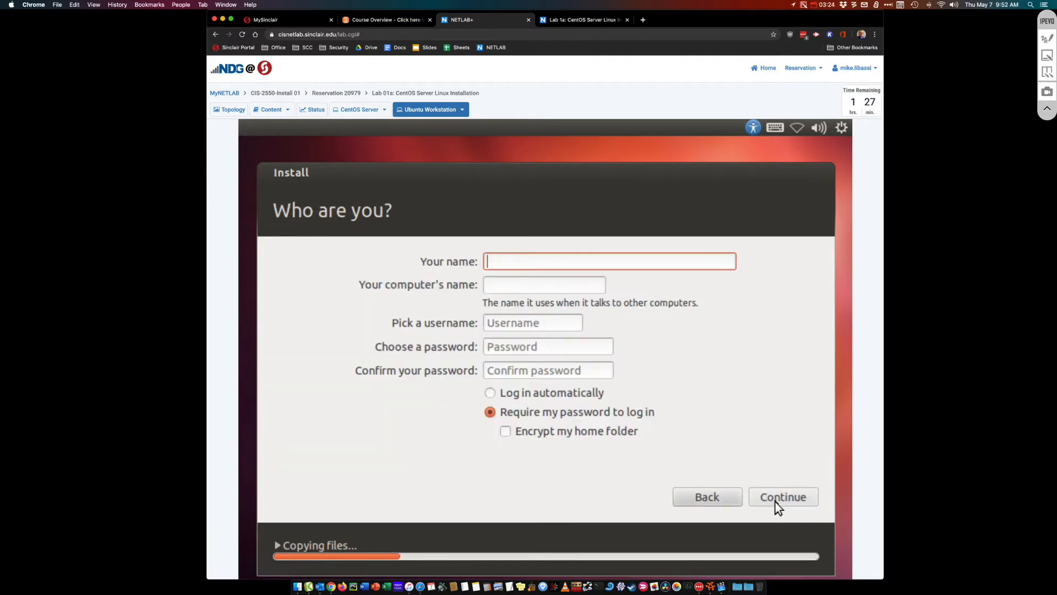
Enter the username and account password twice to finish Ubuntu setup, then show the CentOS console
{"action": "type", "text": "dr"}
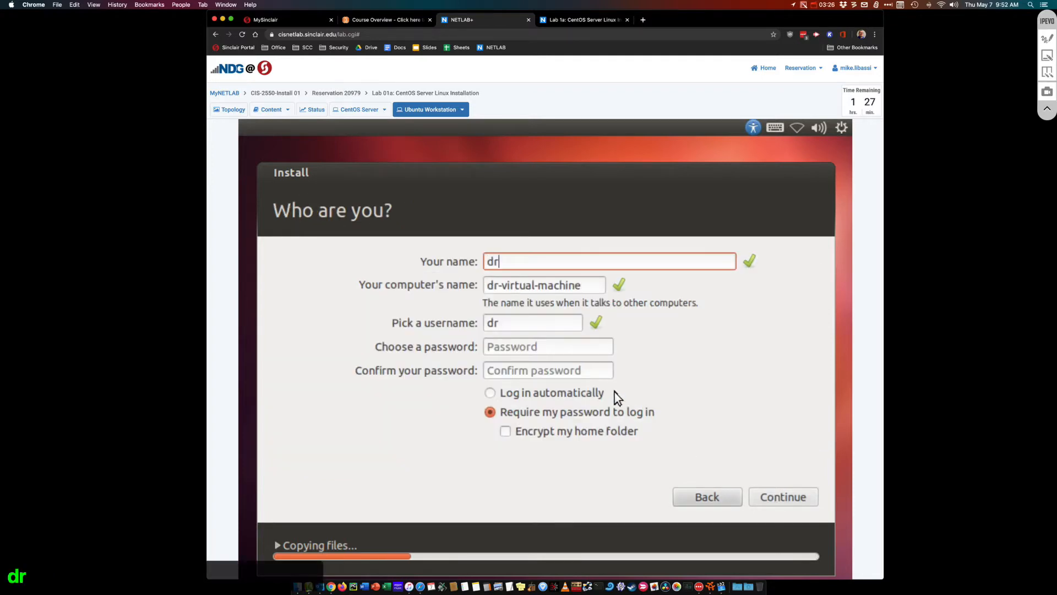
{"action": "type", "text": "Mike"}
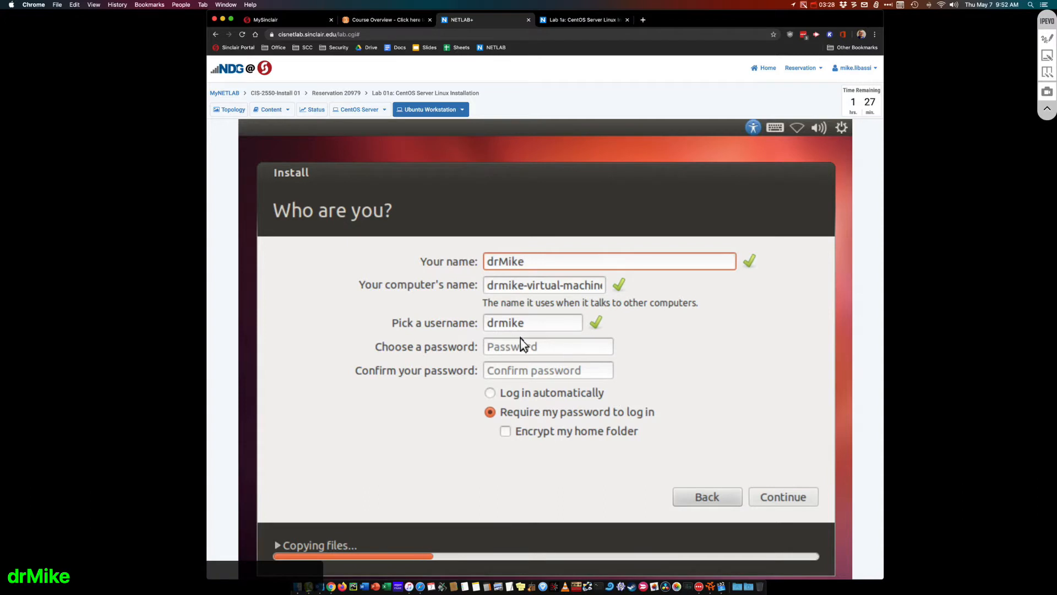
{"action": "left_click", "coordinate": [520, 347]}
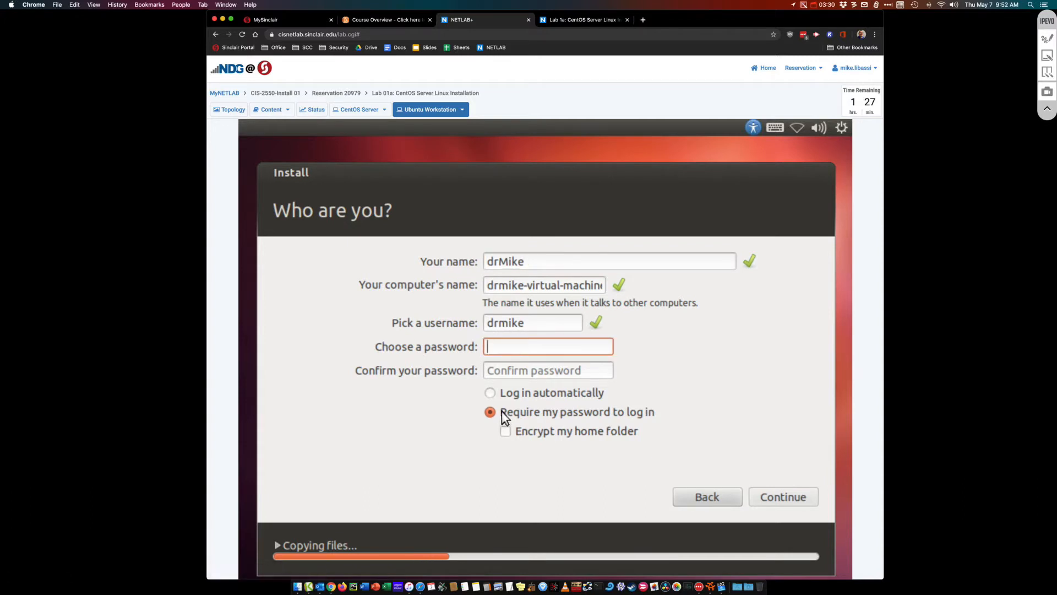
{"action": "left_click", "coordinate": [492, 394]}
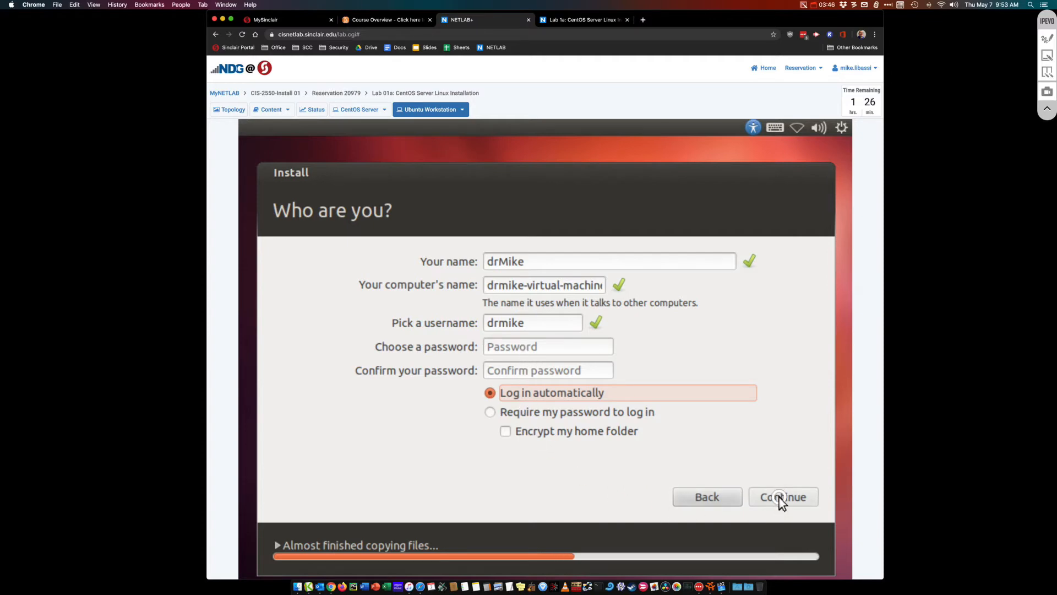
{"action": "left_click", "coordinate": [531, 347]}
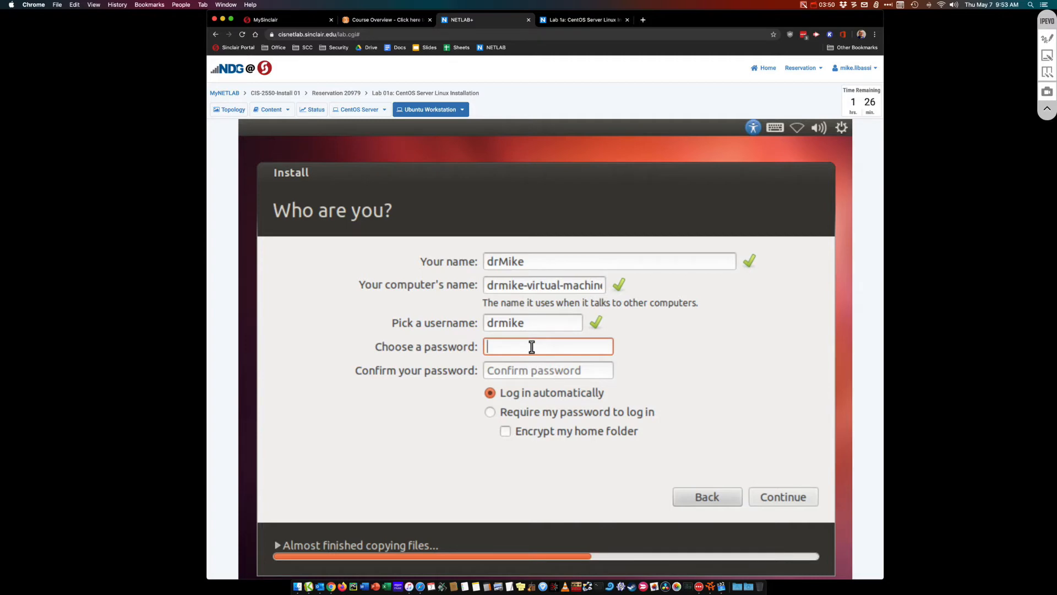
{"action": "type", "text": "password1"}
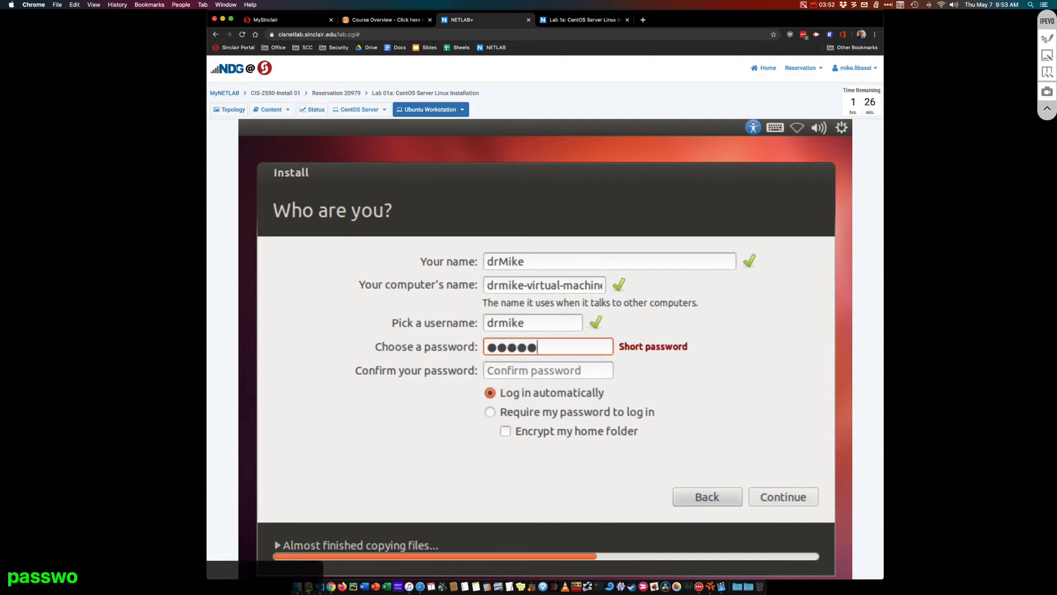
{"action": "left_click", "coordinate": [529, 368]}
{"action": "type", "text": "password1"}
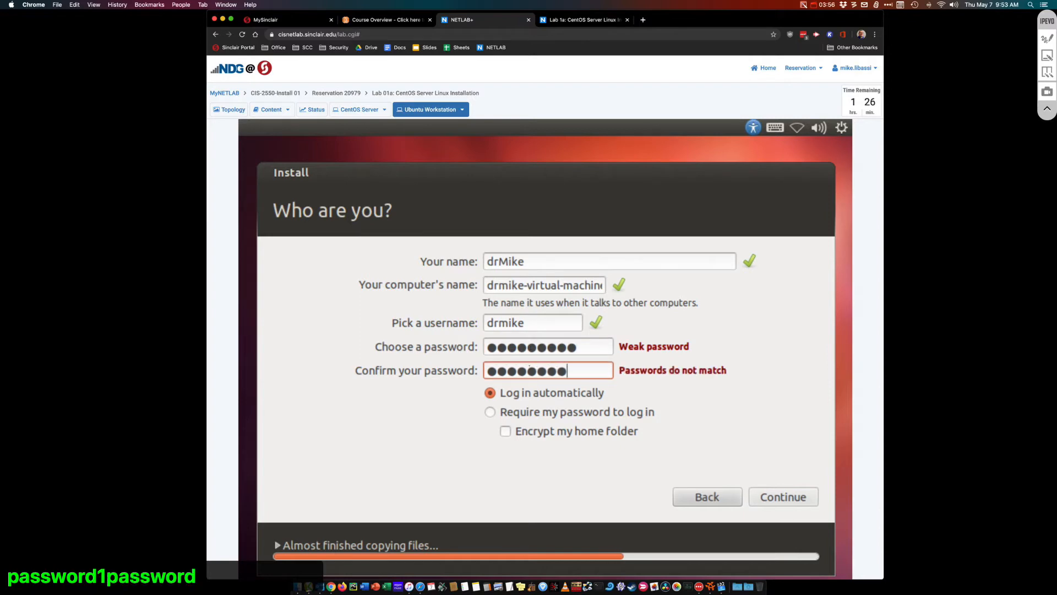
{"action": "left_click", "coordinate": [767, 500]}
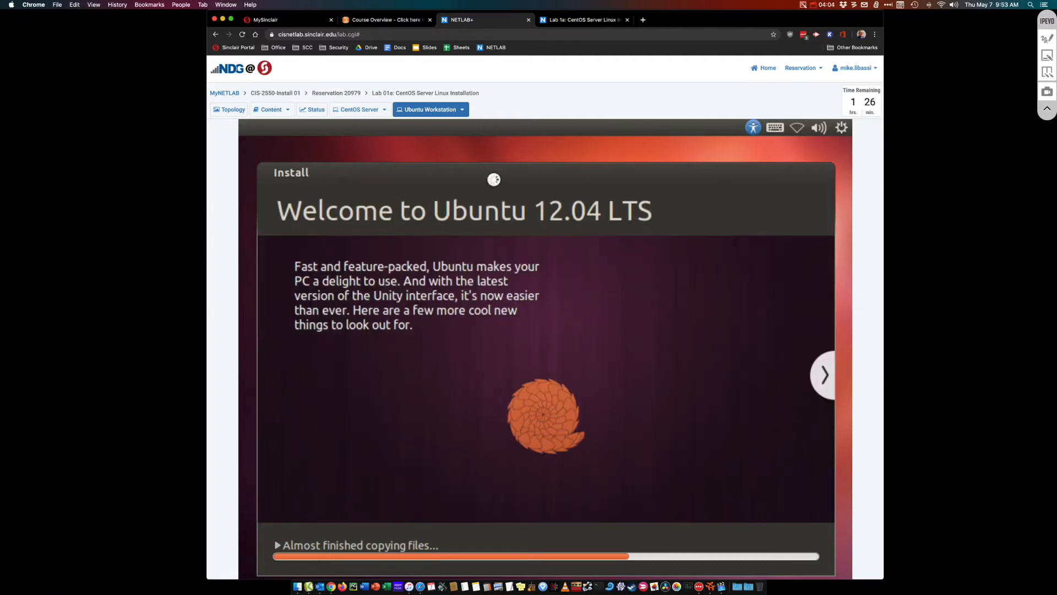
{"action": "left_click_drag", "start_coordinate": [487, 170], "coordinate": [491, 152]}
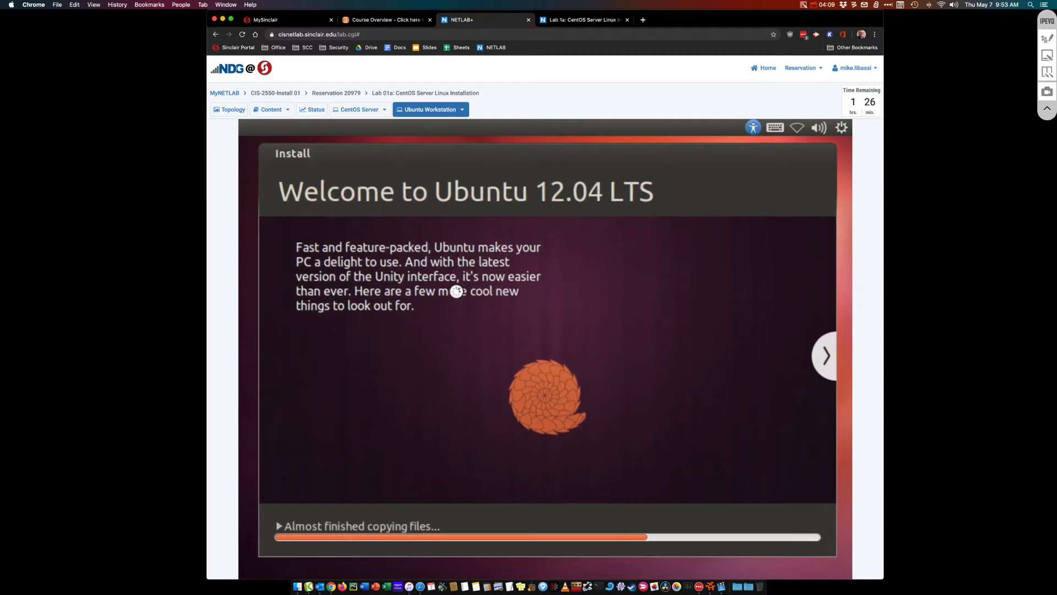
{"action": "left_click", "coordinate": [362, 113]}
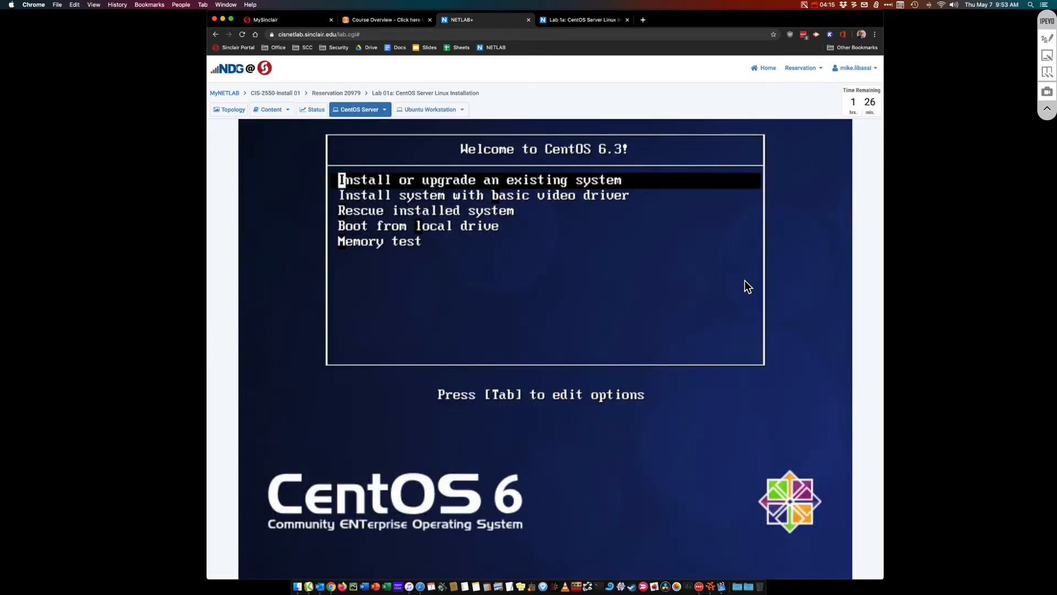
Boot 'Install or upgrade an existing system', skip the media test, and dismiss the CentOS welcome
{"action": "key", "text": "Down"}
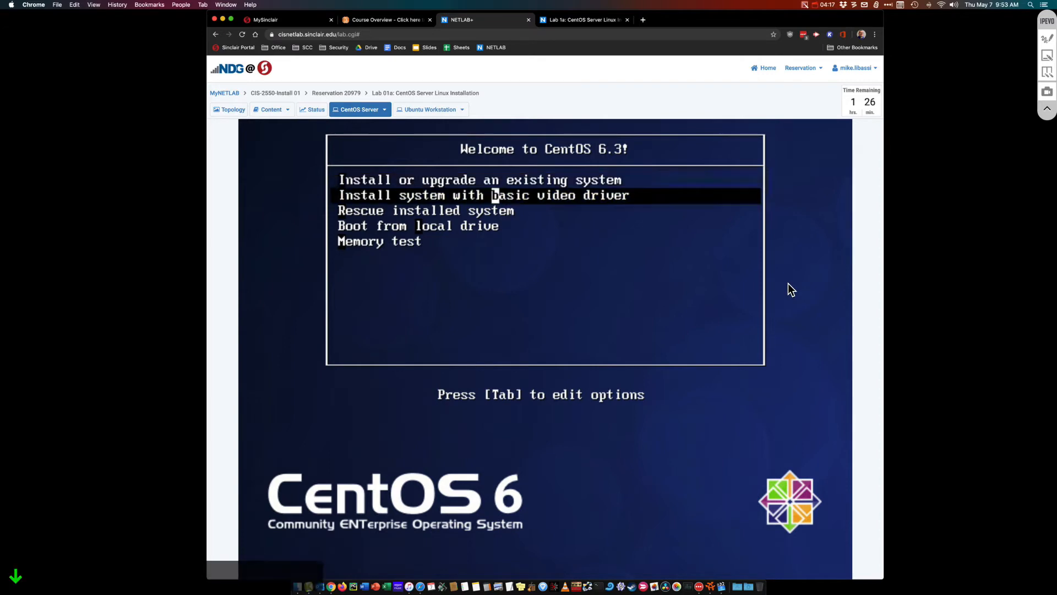
{"action": "key", "text": "Up"}
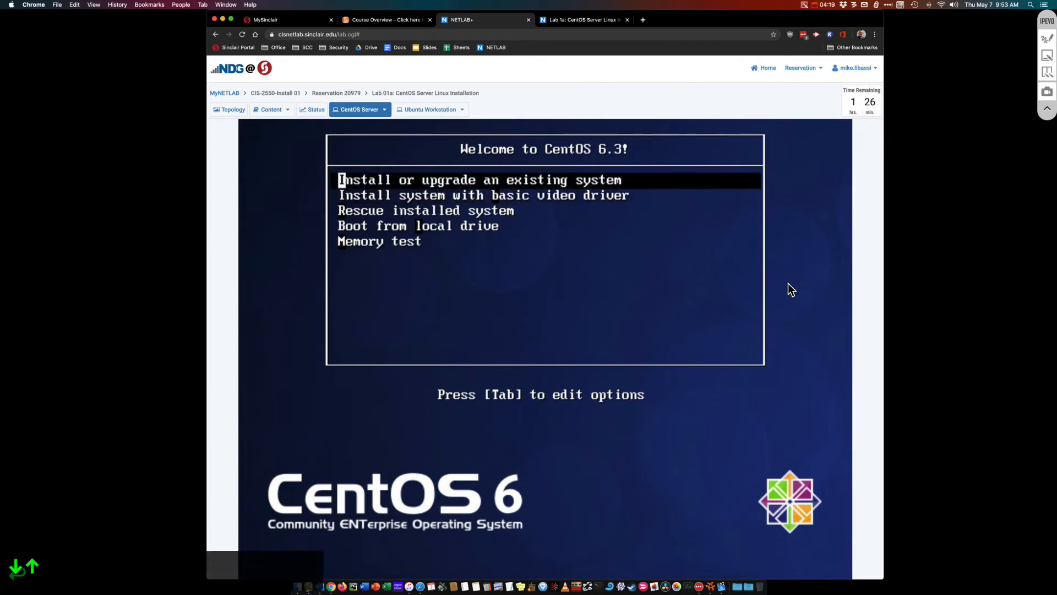
{"action": "key", "text": "Return"}
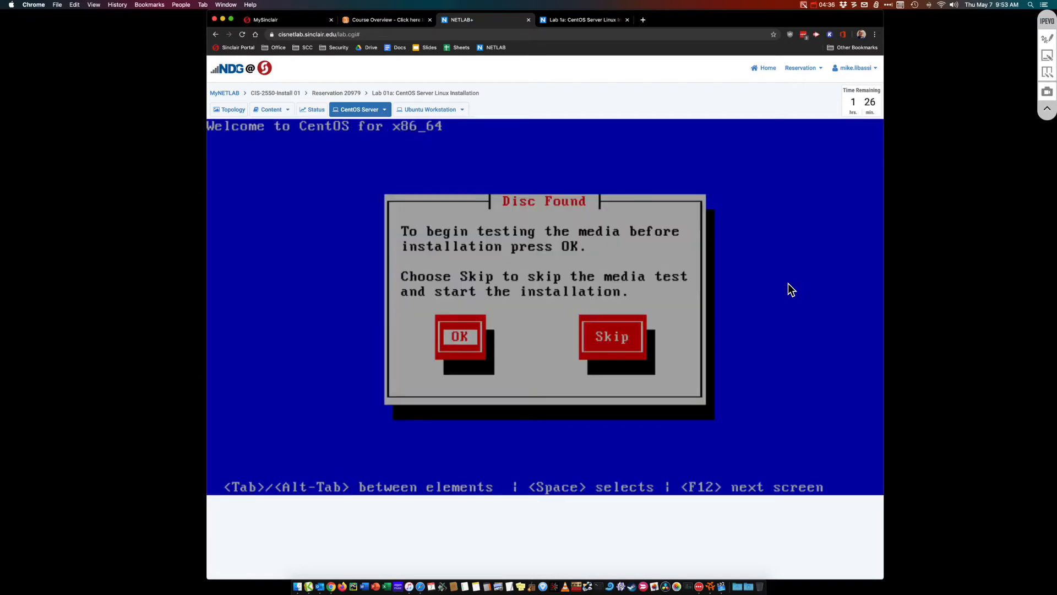
{"action": "key", "text": "Tab"}
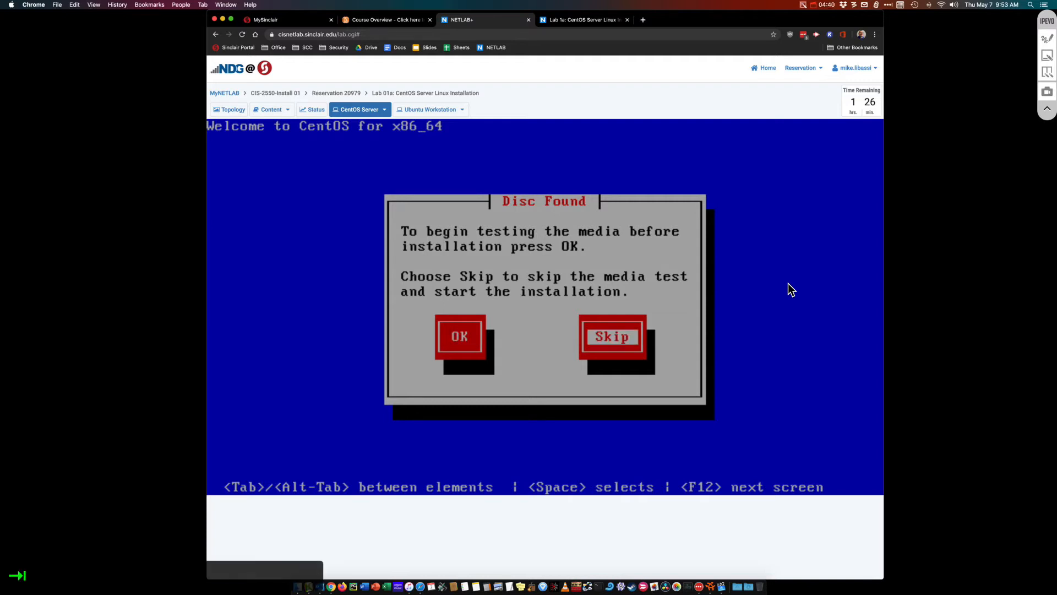
{"action": "key", "text": "Return"}
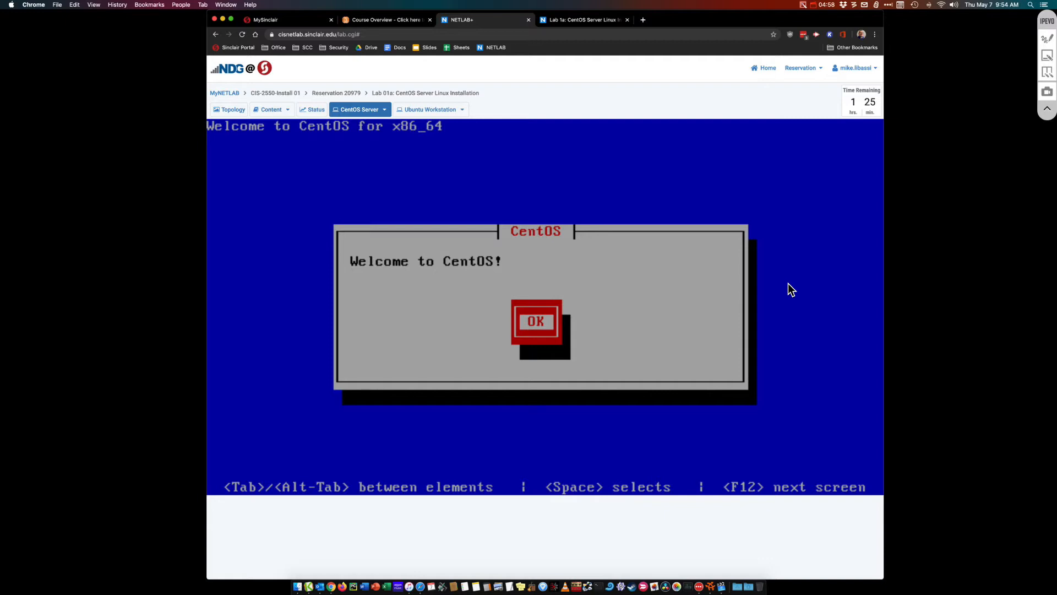
{"action": "key", "text": "Return"}
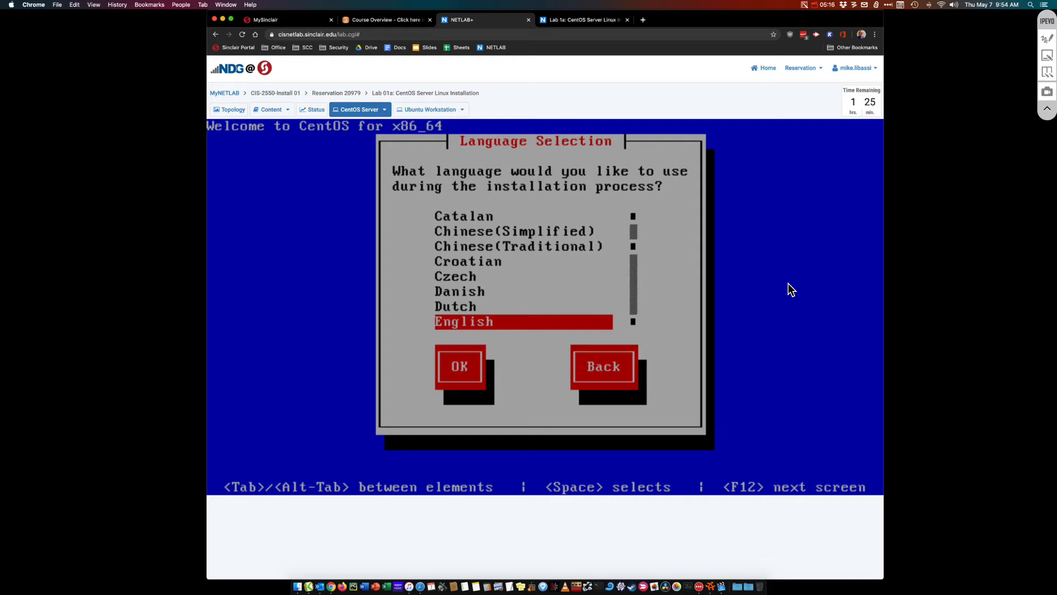
Confirm English as the installation language and us as the keyboard layout
{"action": "key", "text": "Tab"}
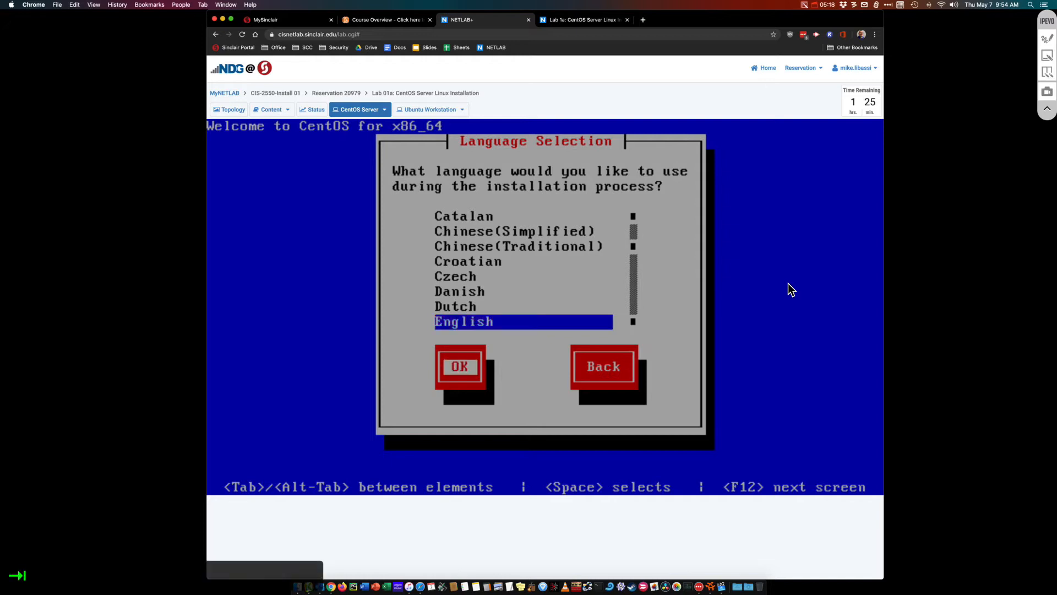
{"action": "key", "text": "Tab"}
{"action": "key", "text": "Tab"}
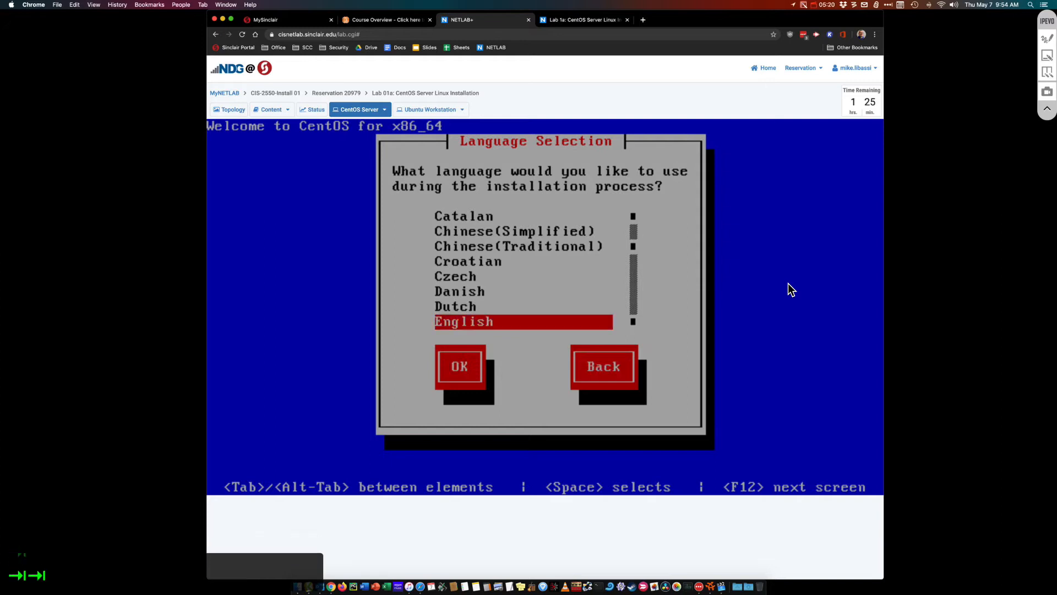
{"action": "key", "text": "Up"}
{"action": "key", "text": "Down"}
{"action": "key", "text": "Tab"}
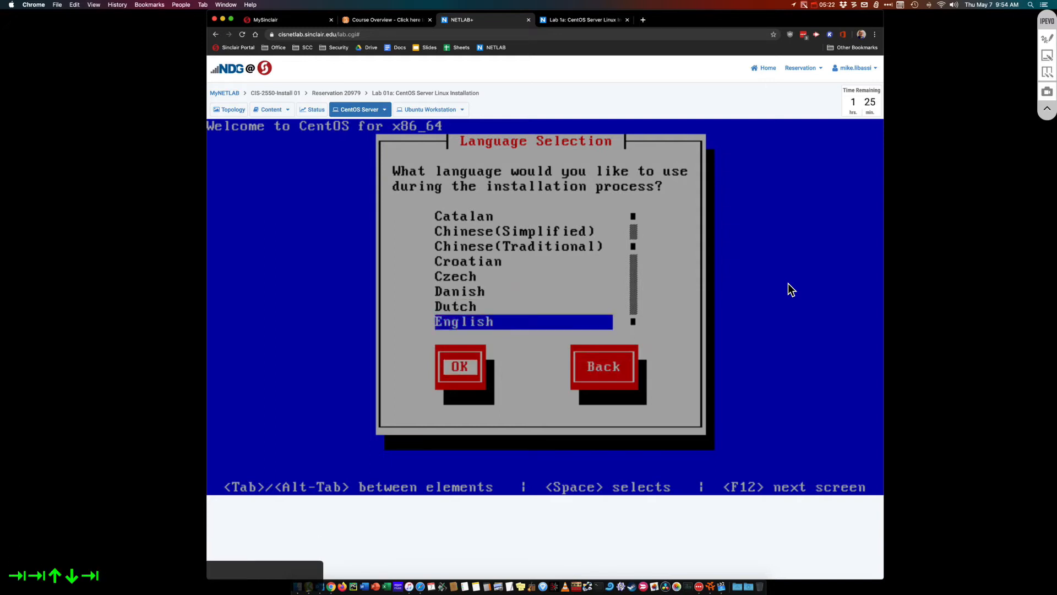
{"action": "key", "text": "Return"}
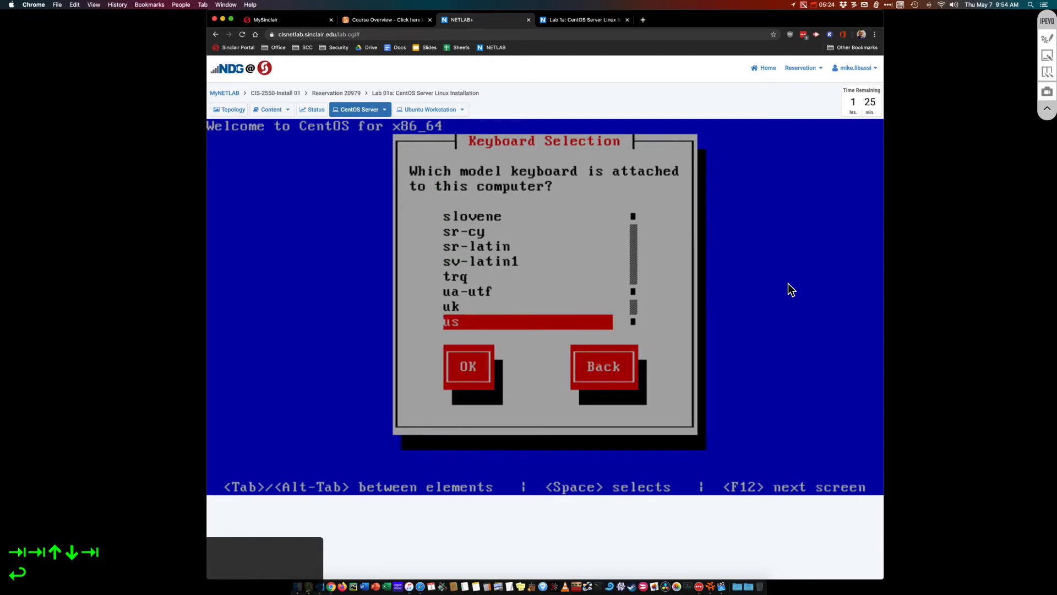
{"action": "key", "text": "Tab"}
{"action": "key", "text": "Return"}
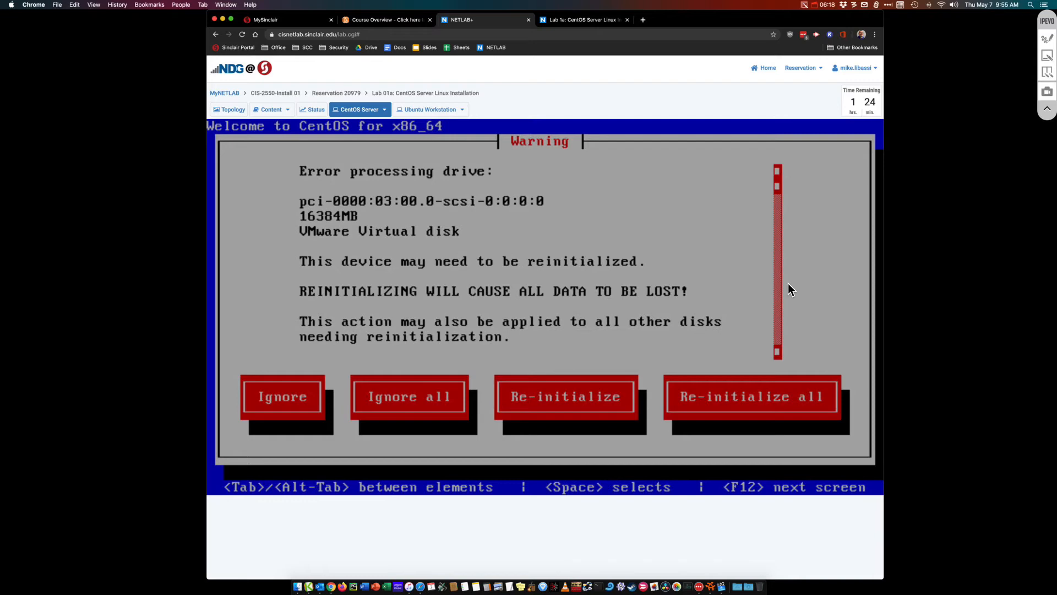
Re-initialize all disks and accept the America/New York time zone
{"action": "key", "text": "Tab"}
{"action": "key", "text": "Tab"}
{"action": "key", "text": "Tab"}
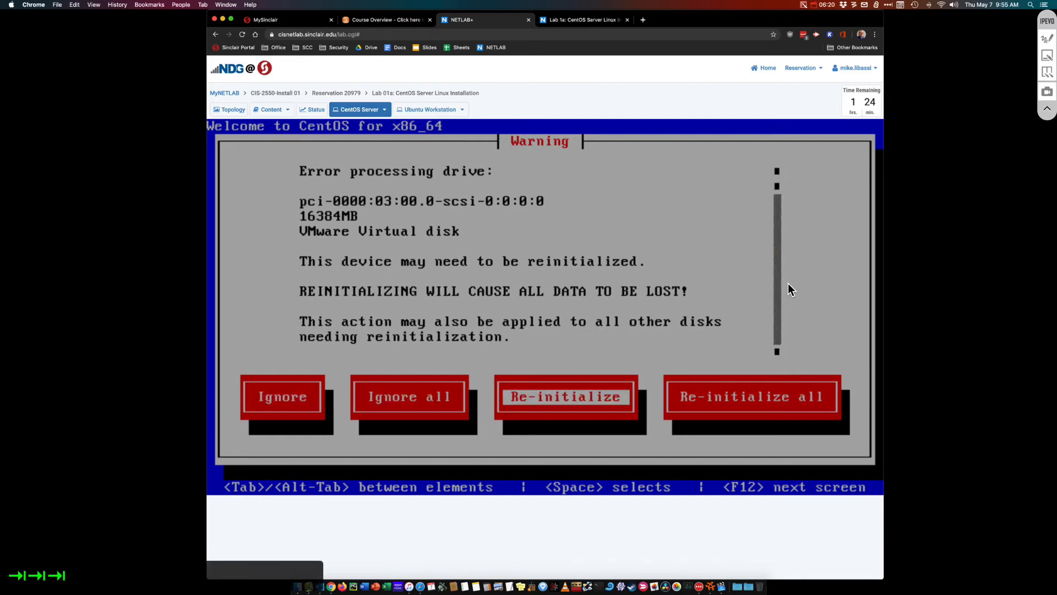
{"action": "key", "text": "Tab"}
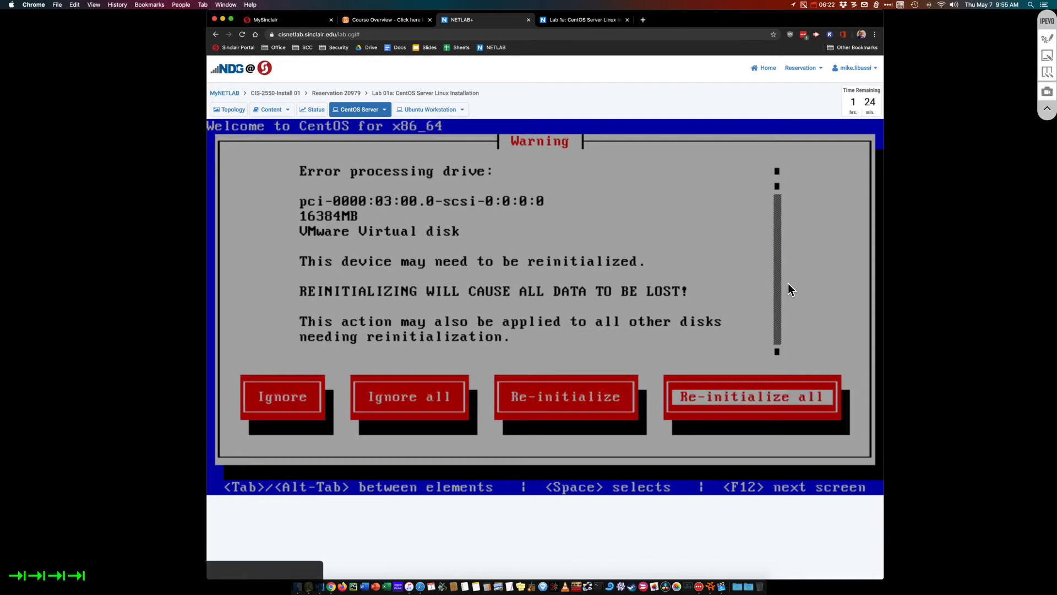
{"action": "key", "text": "Return"}
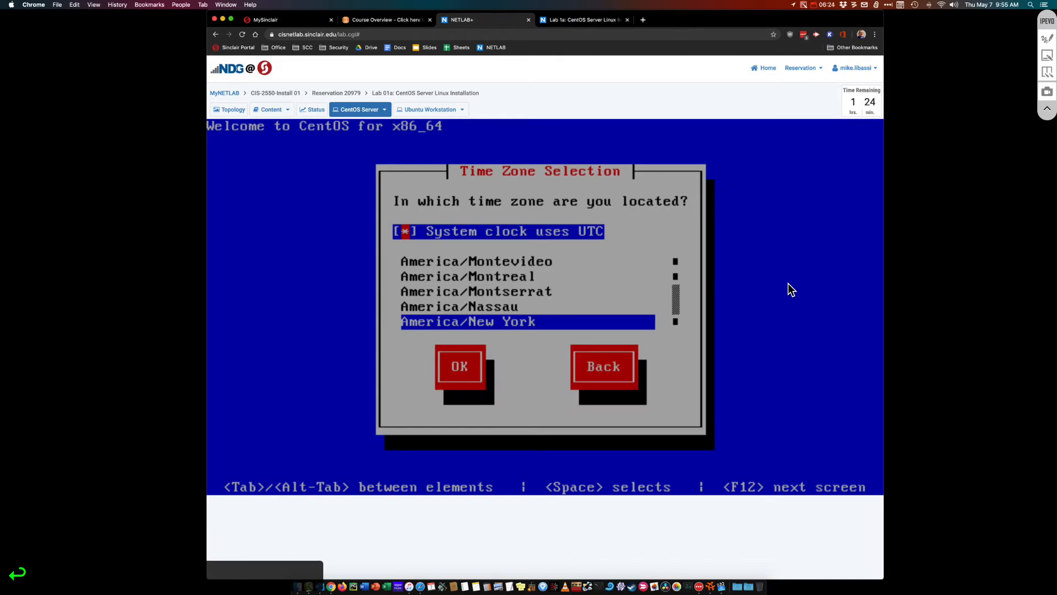
{"action": "key", "text": "Tab"}
{"action": "key", "text": "Tab"}
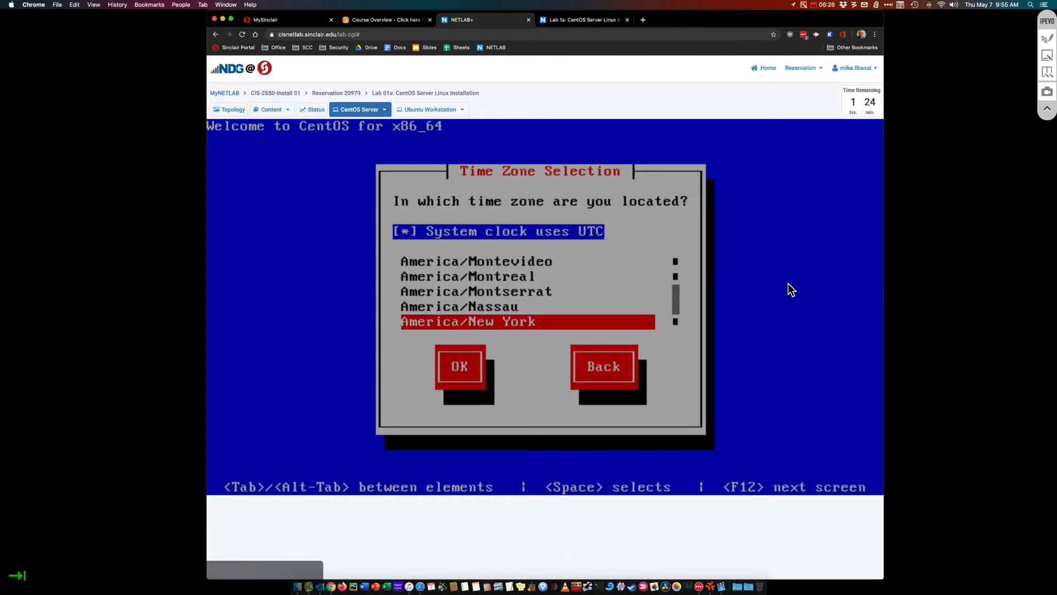
{"action": "key", "text": "Return"}
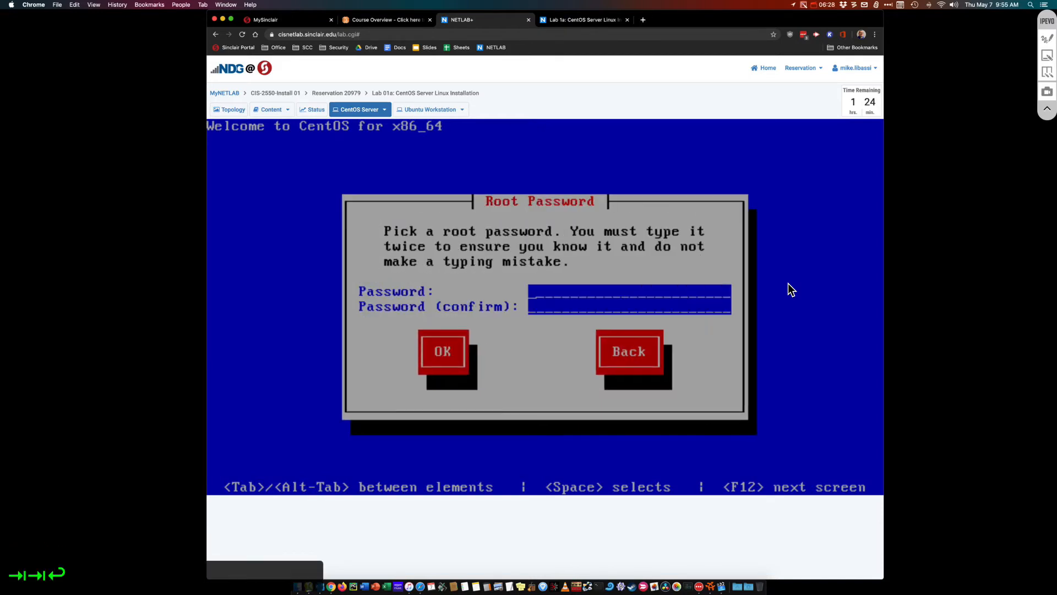
Set the root password, entering it twice, and keep it despite the weak-password warning
{"action": "type", "text": "redhat"}
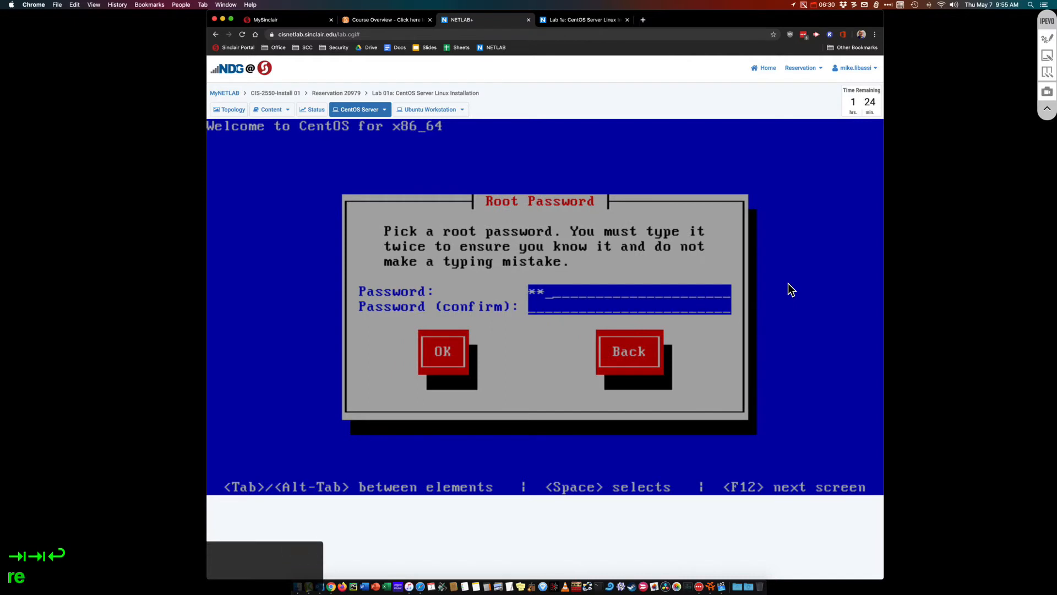
{"action": "key", "text": "Tab"}
{"action": "type", "text": "redhat"}
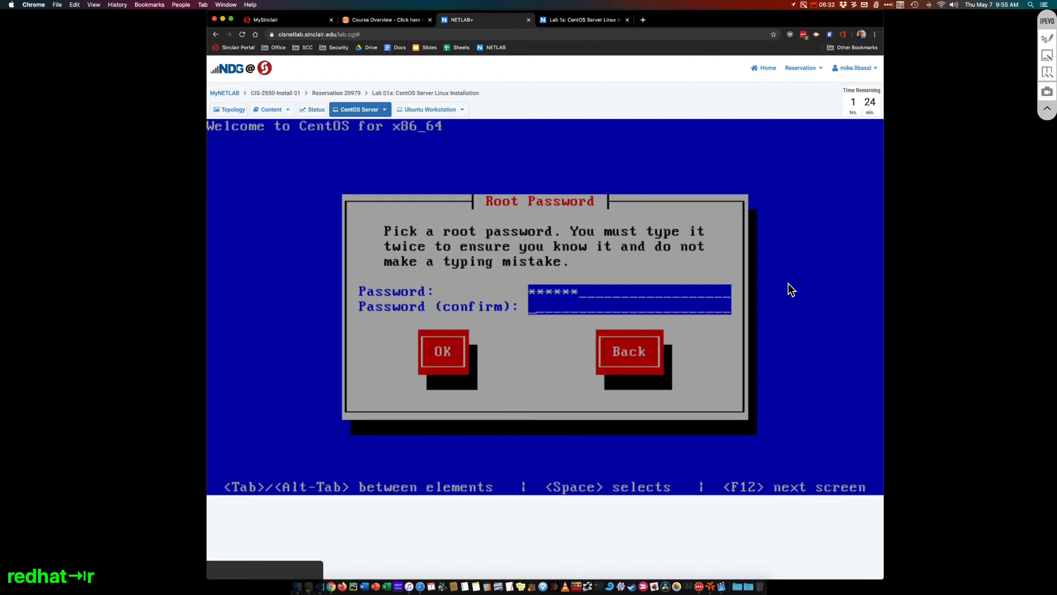
{"action": "key", "text": "Tab"}
{"action": "key", "text": "Return"}
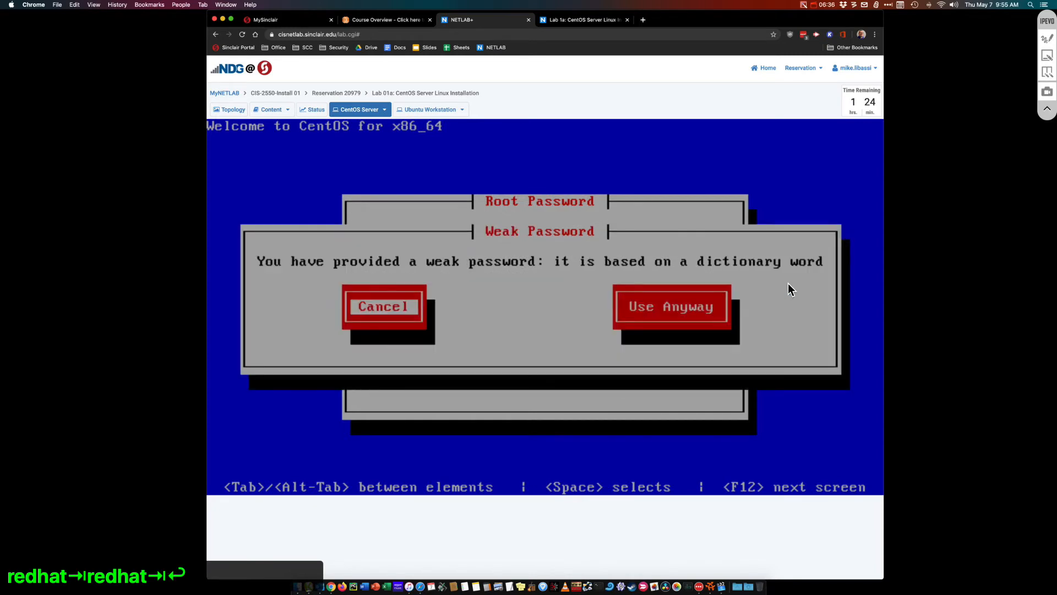
{"action": "key", "text": "Tab"}
{"action": "key", "text": "Return"}
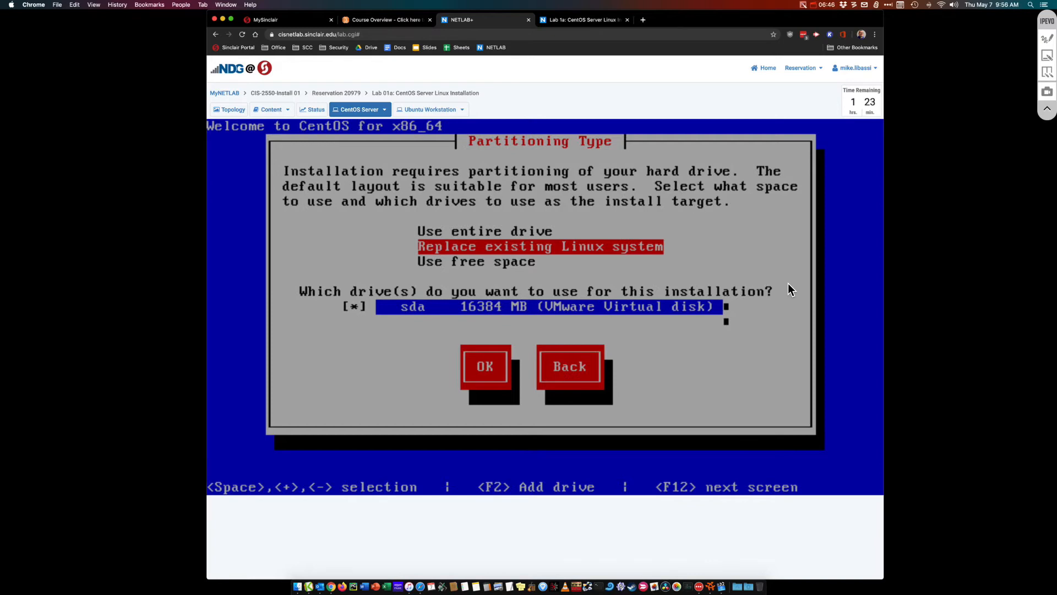
Replace the existing Linux system on the 16384 MB disk and write the changes to disk
{"action": "key", "text": "Tab"}
{"action": "key", "text": "Tab"}
{"action": "key", "text": "Return"}
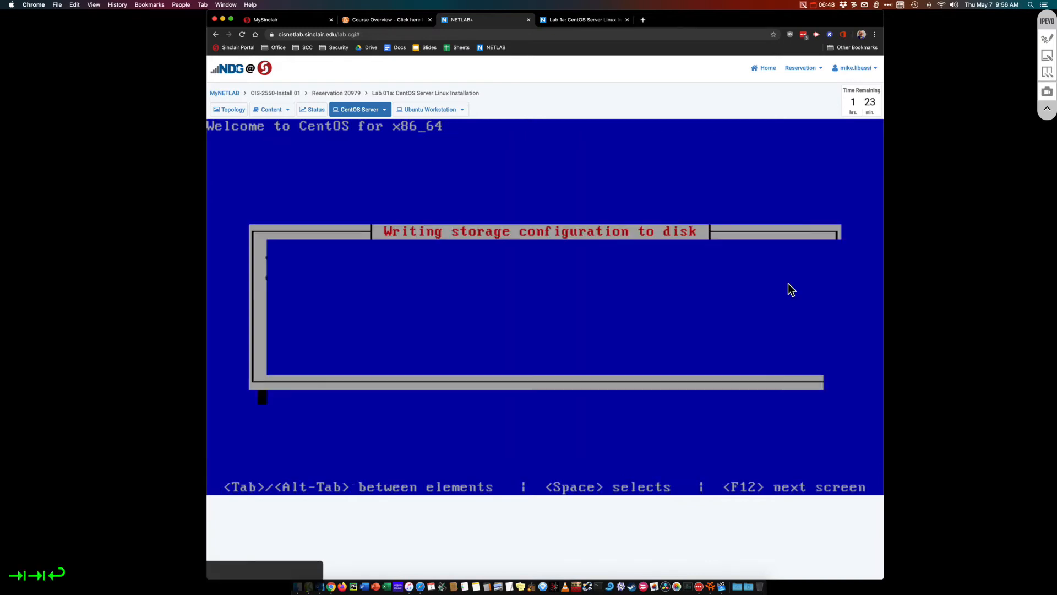
{"action": "key", "text": "Tab"}
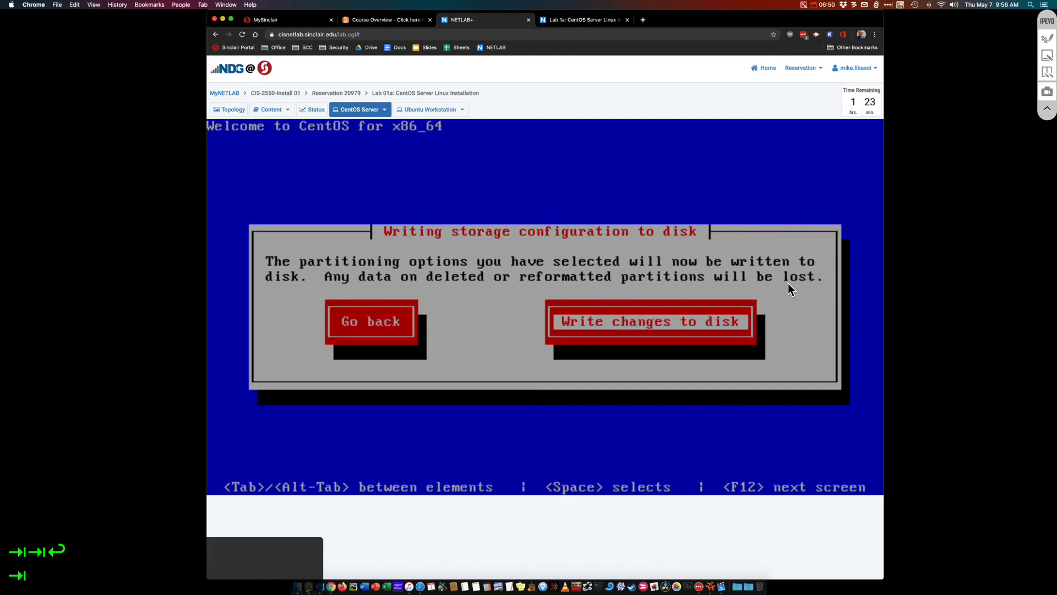
{"action": "key", "text": "Return"}
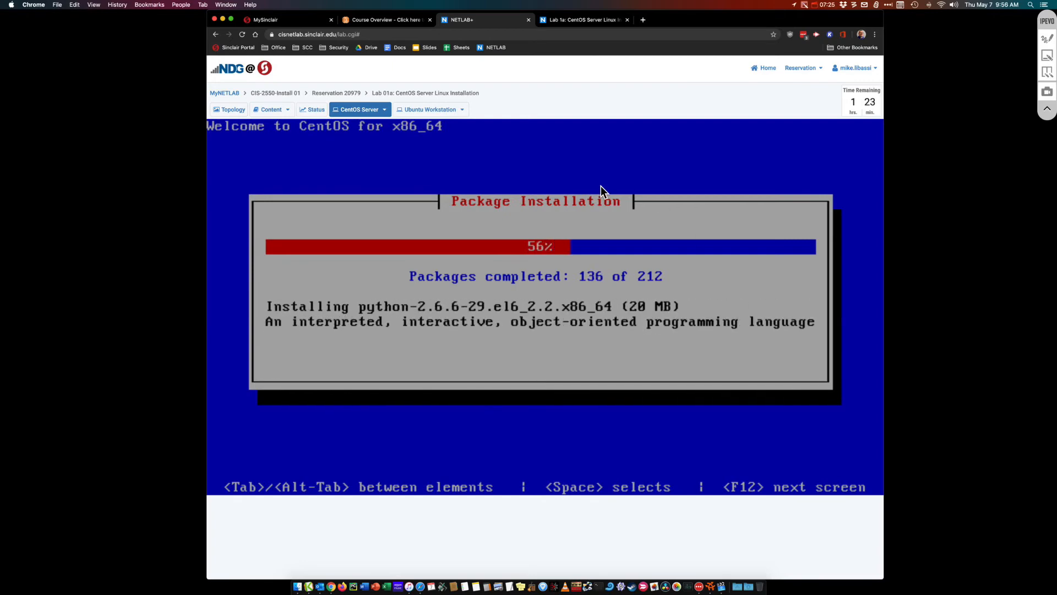
Check the Lab 1a PDF guide, then return to the Ubuntu Workstation console in NETLAB+
{"action": "left_click", "coordinate": [563, 22]}
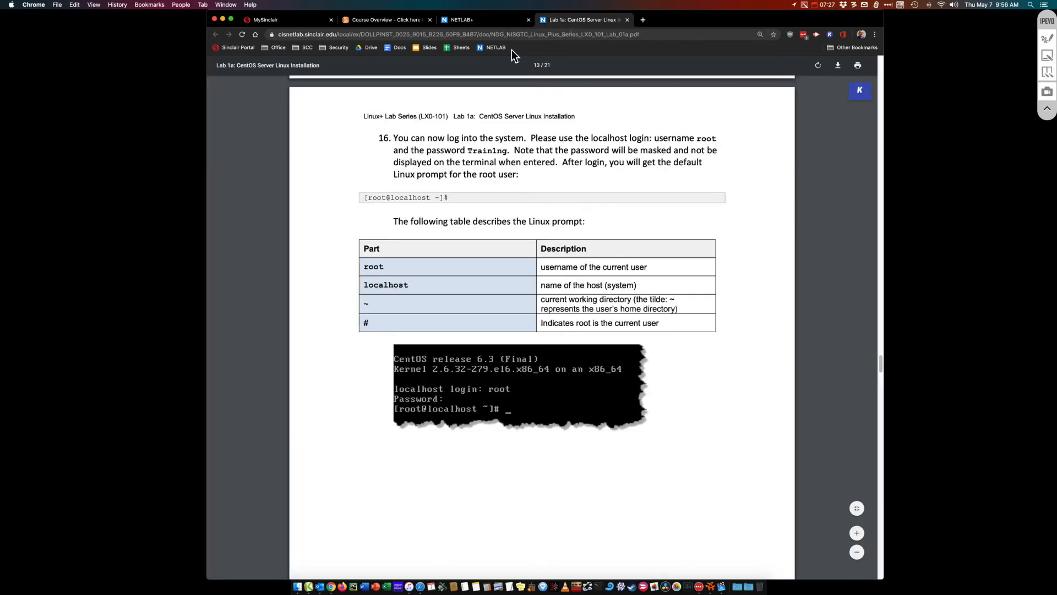
{"action": "left_click", "coordinate": [470, 22]}
{"action": "left_click", "coordinate": [432, 110]}
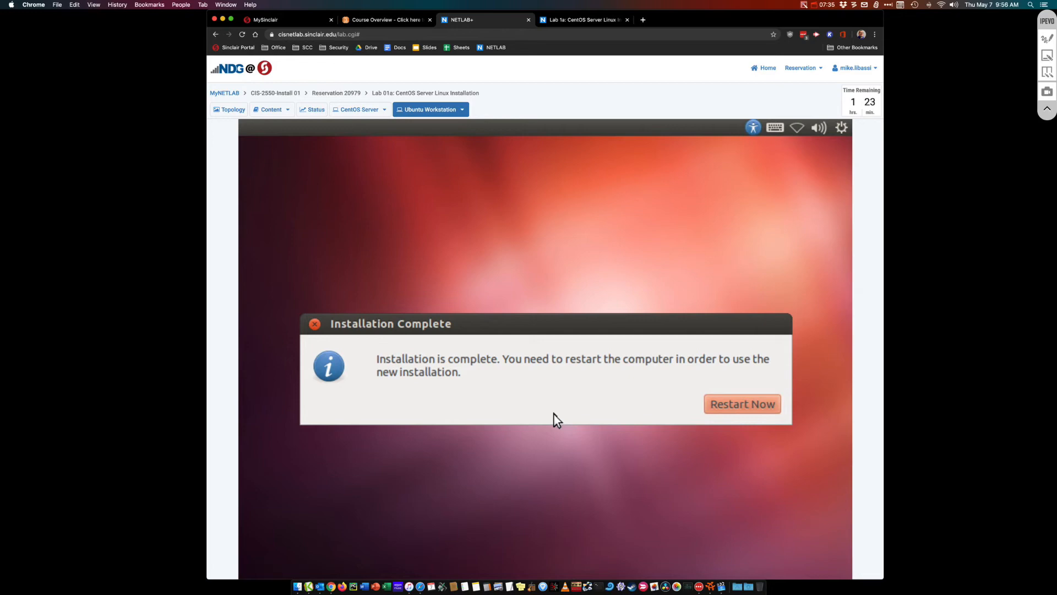
Restart the Ubuntu workstation, then watch the CentOS server finish installing all 212 packages
{"action": "left_click", "coordinate": [717, 406]}
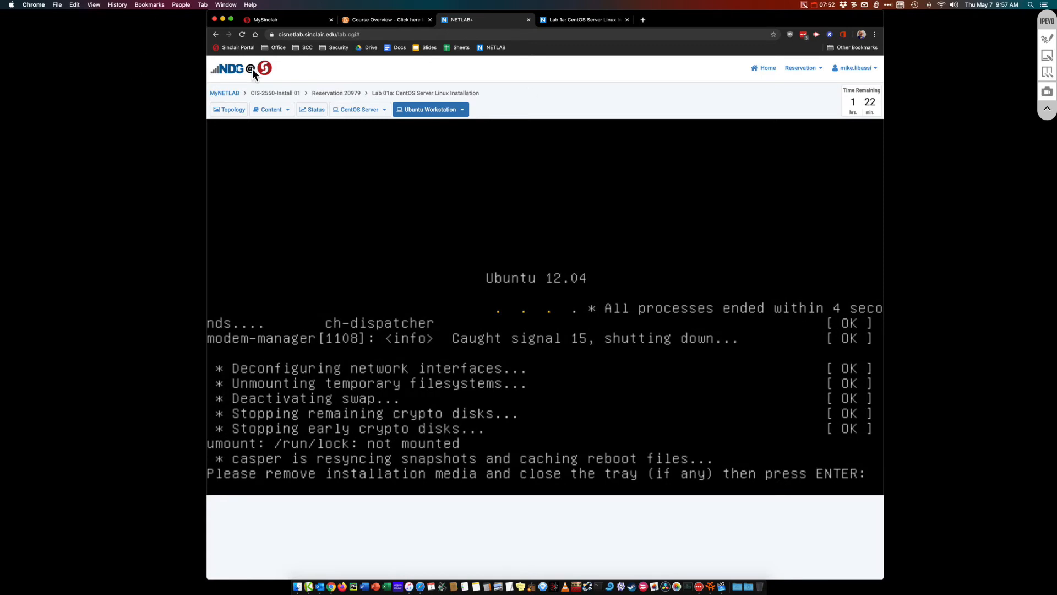
{"action": "left_click", "coordinate": [355, 110]}
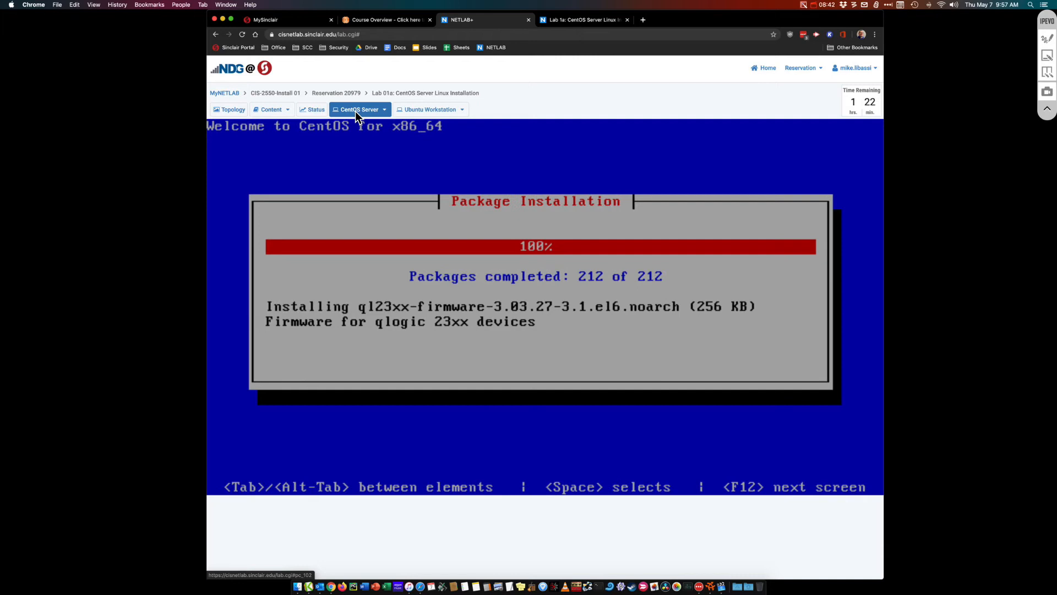
Compare the Ubuntu and CentOS consoles to check installation progress on both machines
{"action": "left_click", "coordinate": [422, 110]}
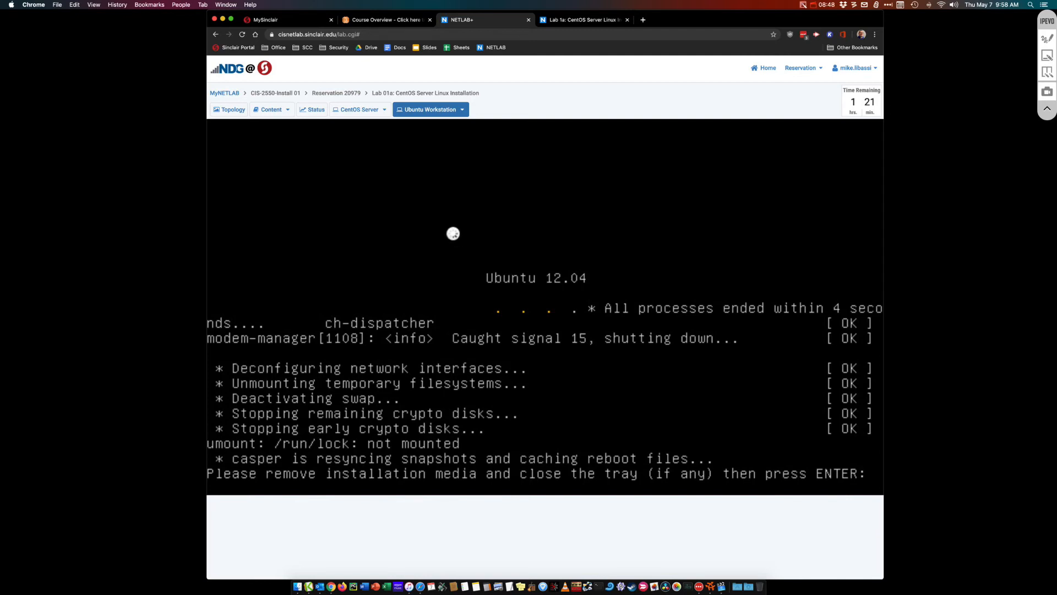
{"action": "left_click", "coordinate": [340, 109]}
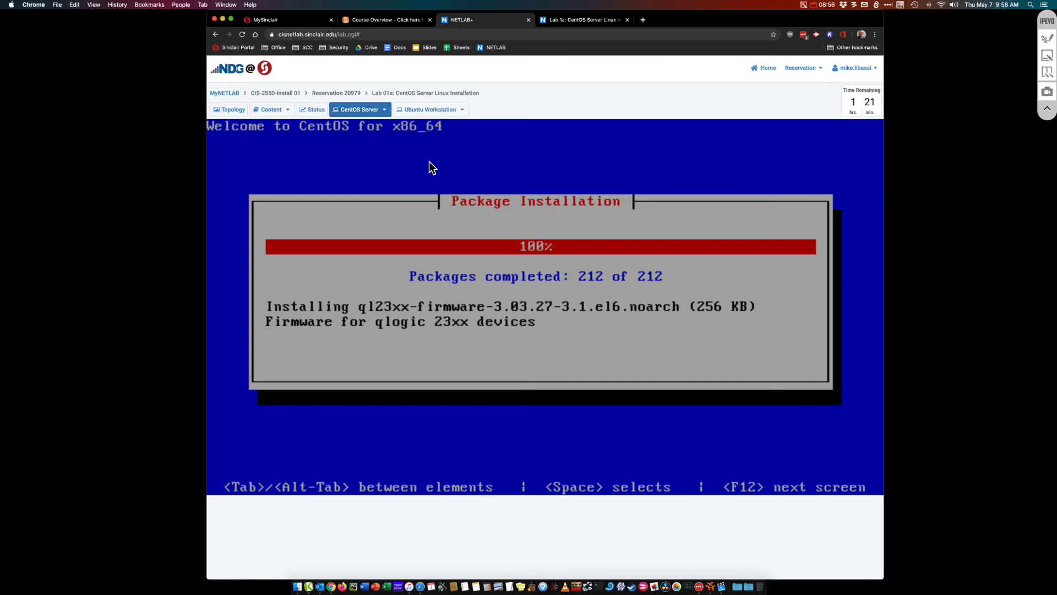
{"action": "left_click", "coordinate": [431, 112]}
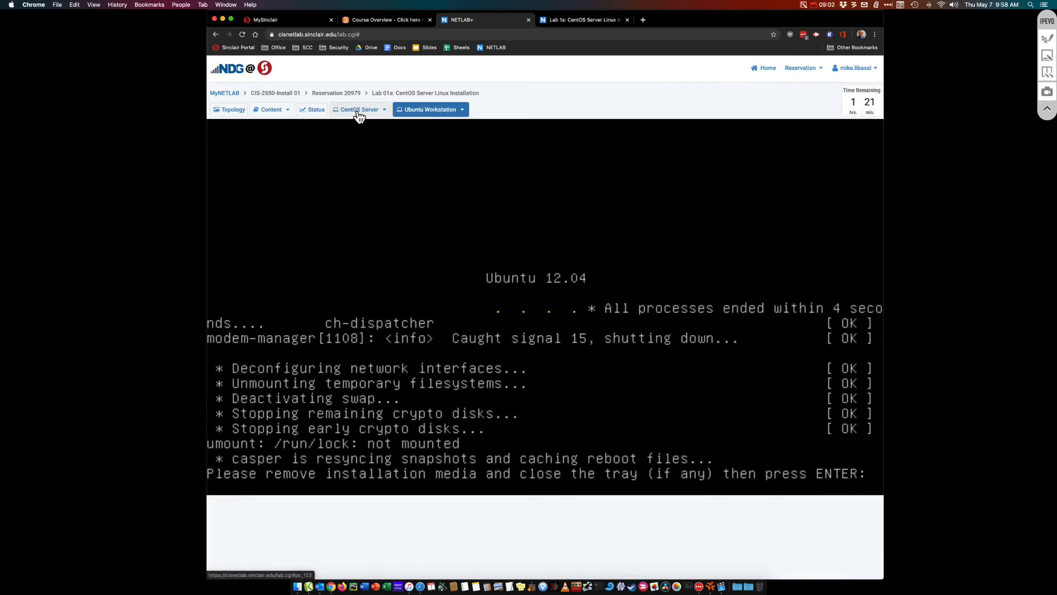
Reboot the CentOS server and confirm Ubuntu's remove-media prompt so it finishes restarting
{"action": "left_click", "coordinate": [359, 111]}
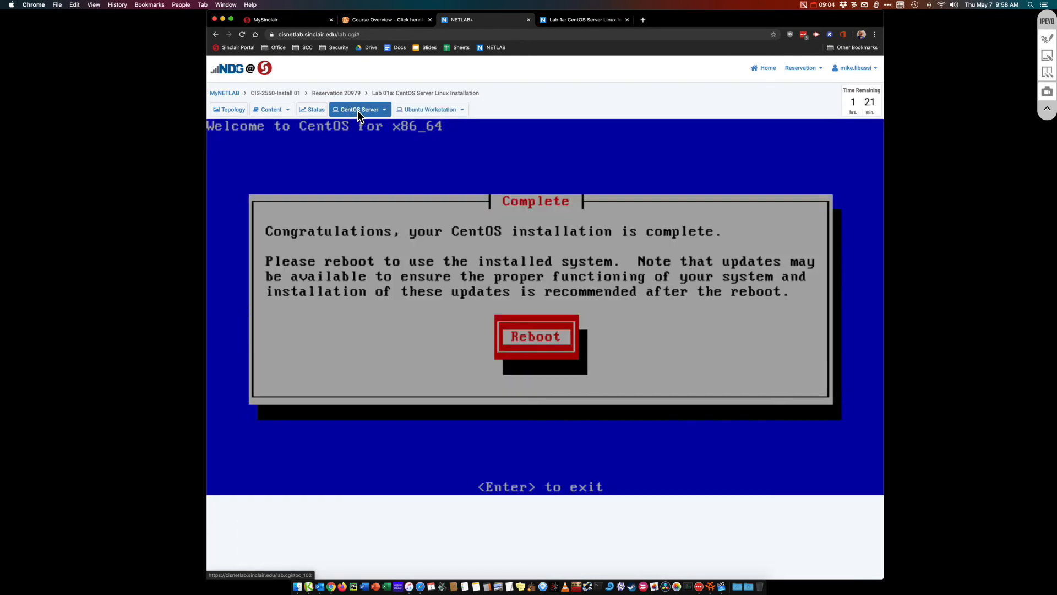
{"action": "key", "text": "Return"}
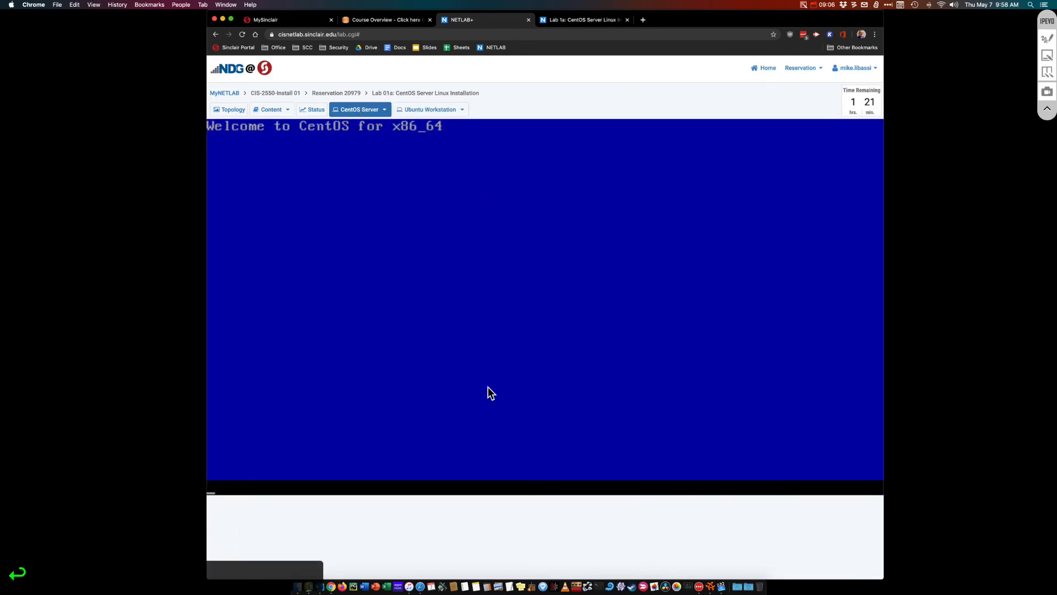
{"action": "left_click", "coordinate": [430, 110]}
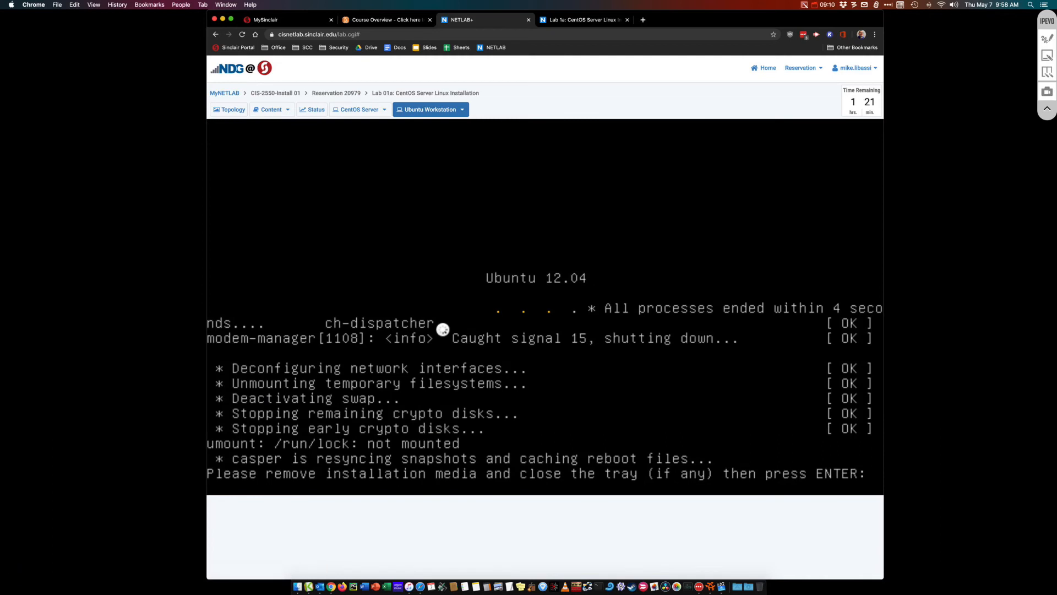
{"action": "key", "text": "Return"}
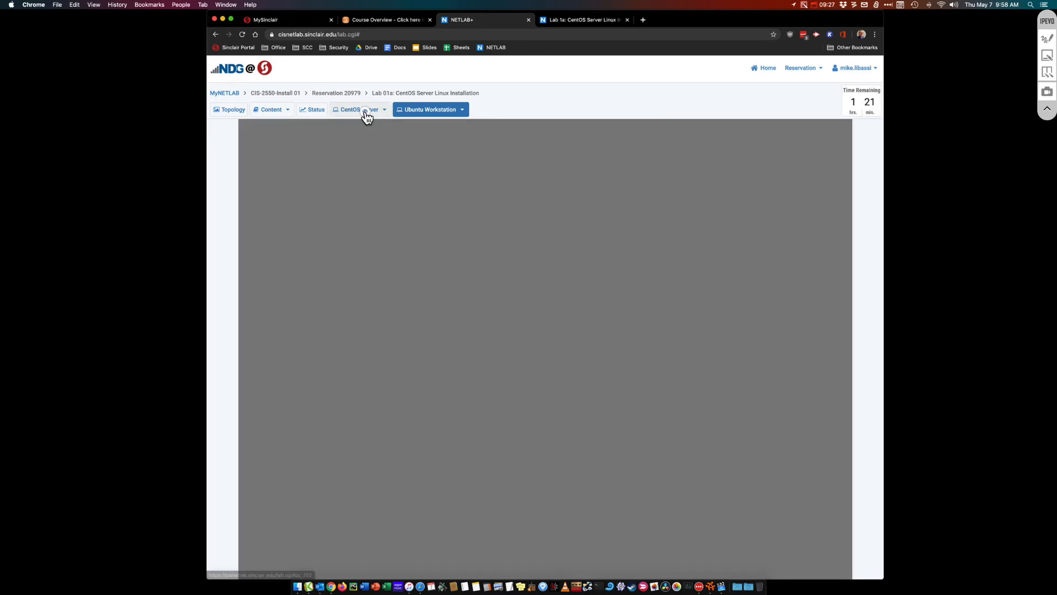
Watch the CentOS 6.3 server boot until it reaches its login prompt
{"action": "left_click", "coordinate": [366, 112]}
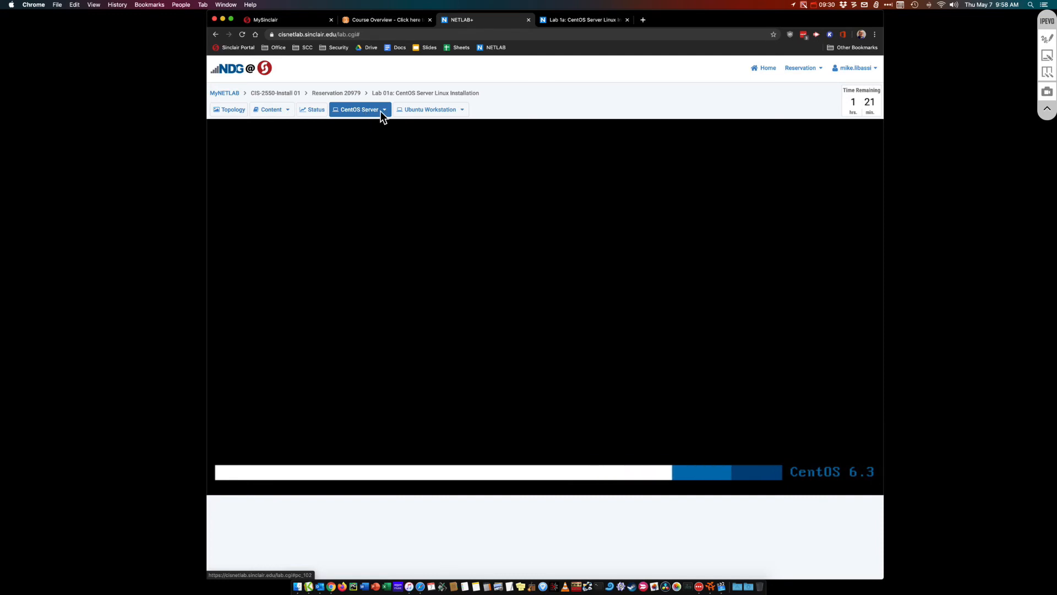
{"action": "left_click", "coordinate": [445, 111]}
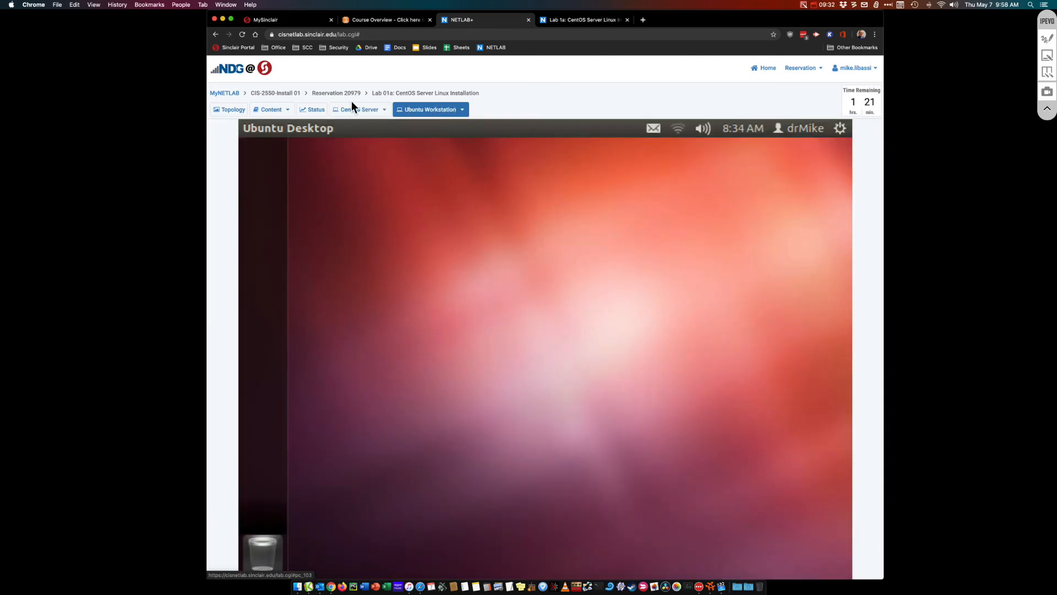
{"action": "left_click", "coordinate": [356, 110]}
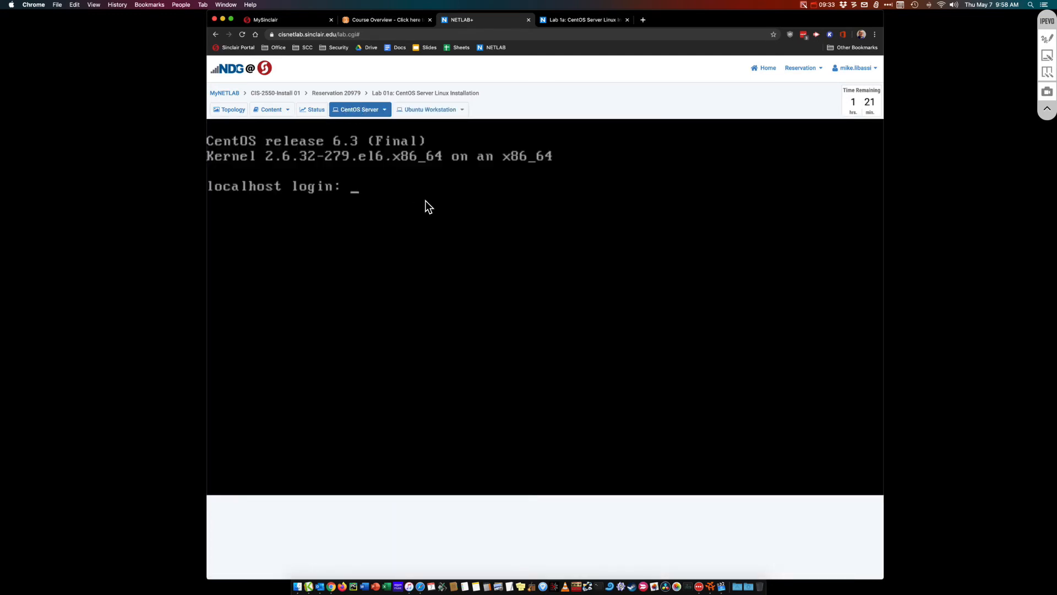
Turn off Enable Networking from the Ubuntu desktop's network indicator
{"action": "left_click", "coordinate": [433, 110]}
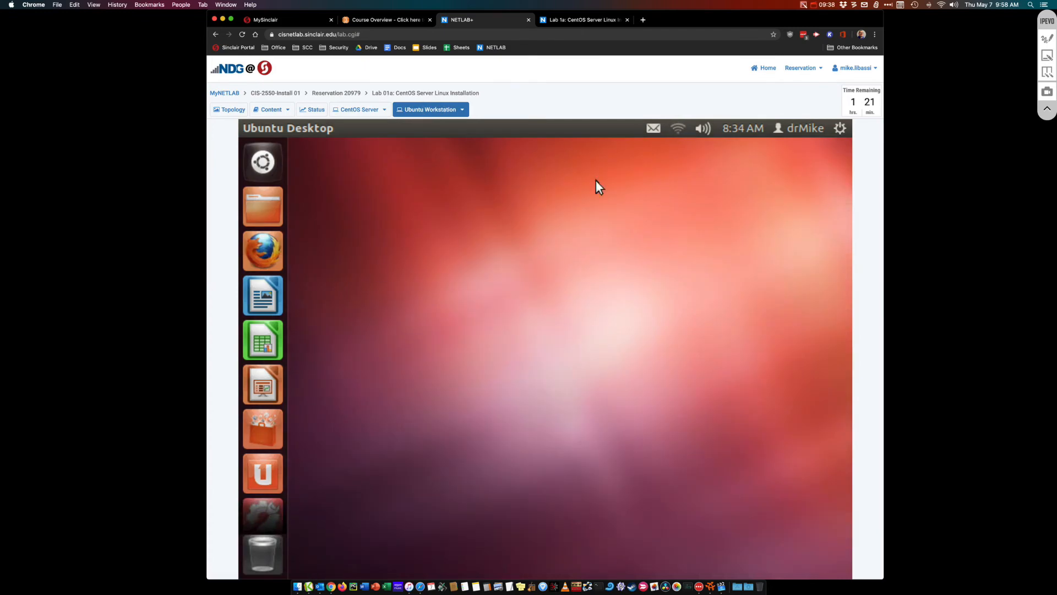
{"action": "left_click", "coordinate": [675, 130]}
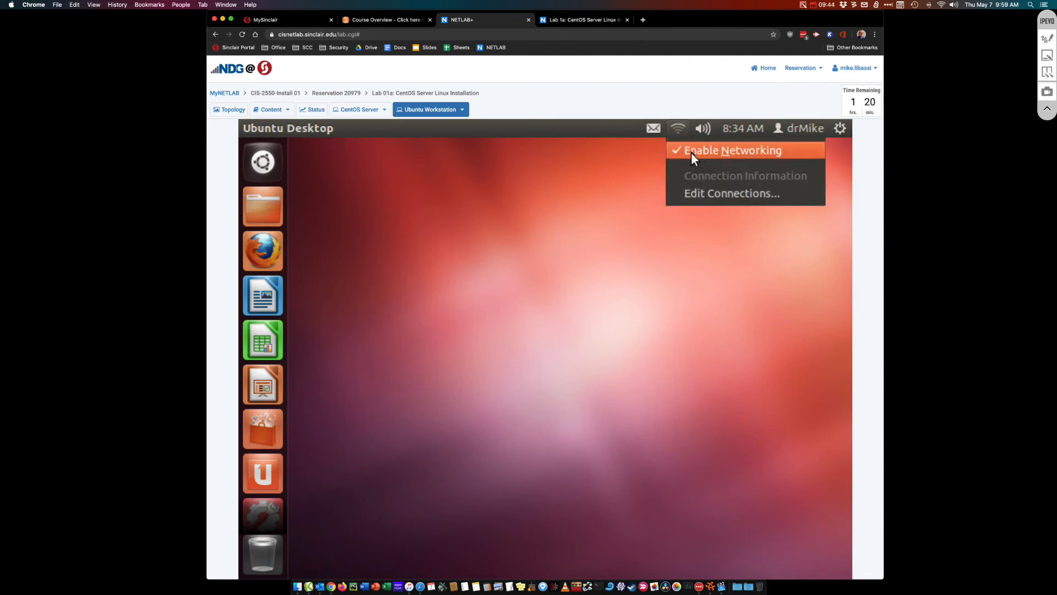
{"action": "left_click", "coordinate": [691, 152]}
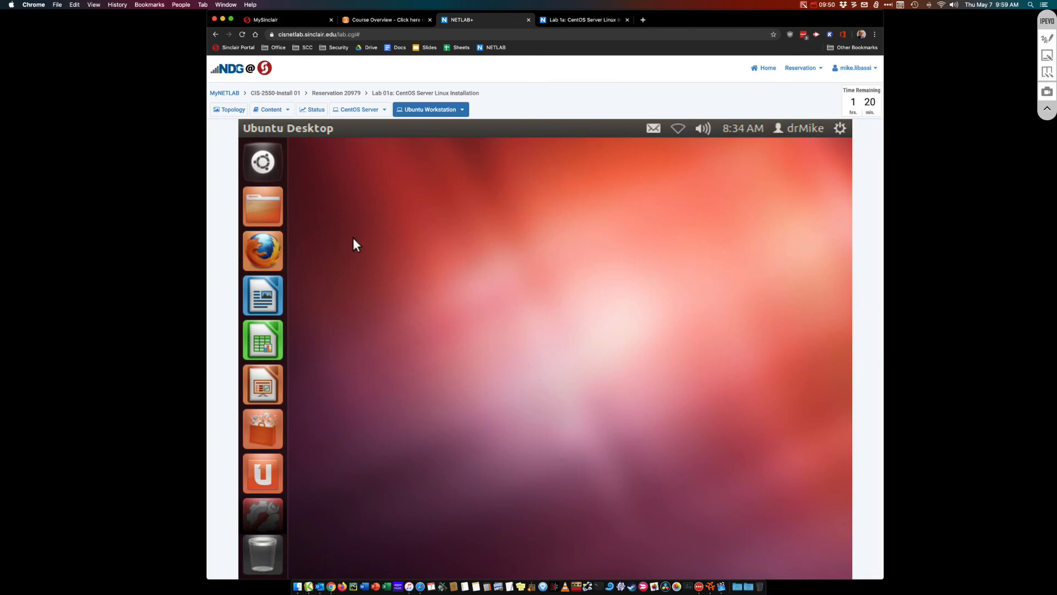
Launch Terminal by searching 'terminal' in the Ubuntu Dash
{"action": "left_click", "coordinate": [263, 167]}
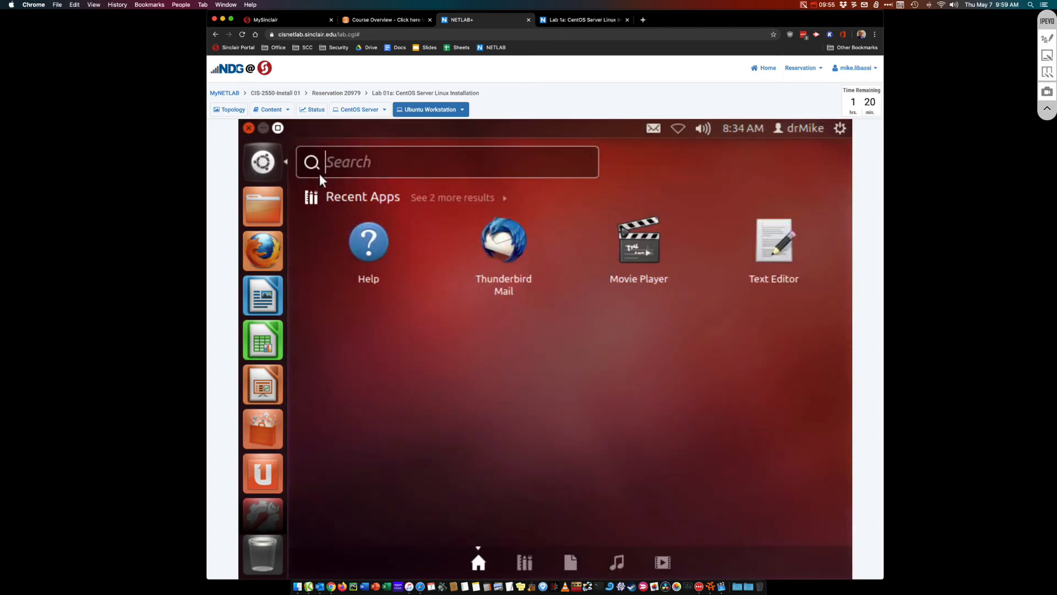
{"action": "type", "text": "terminal"}
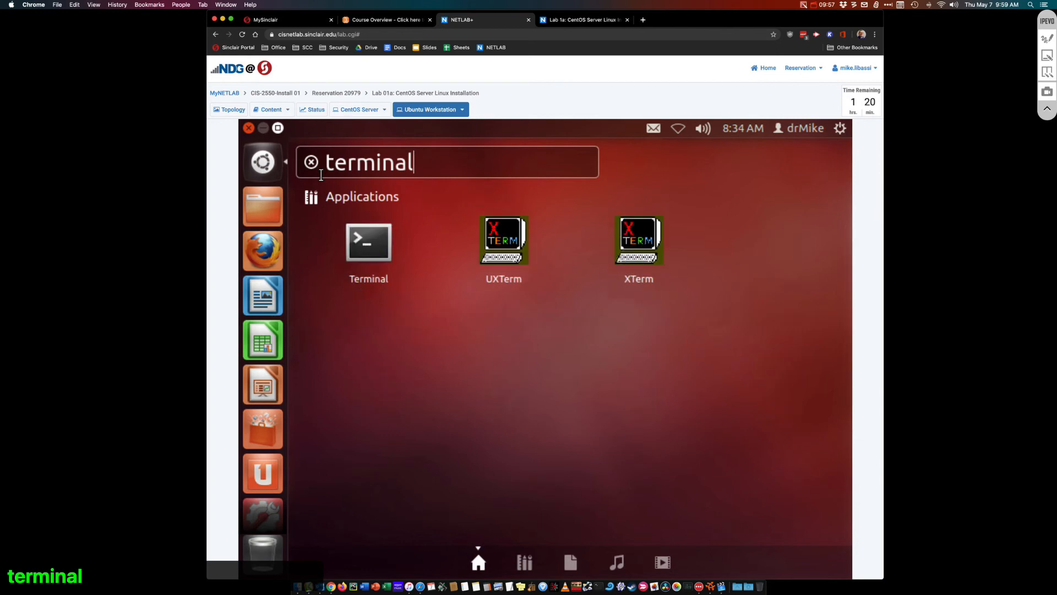
{"action": "left_click", "coordinate": [377, 245]}
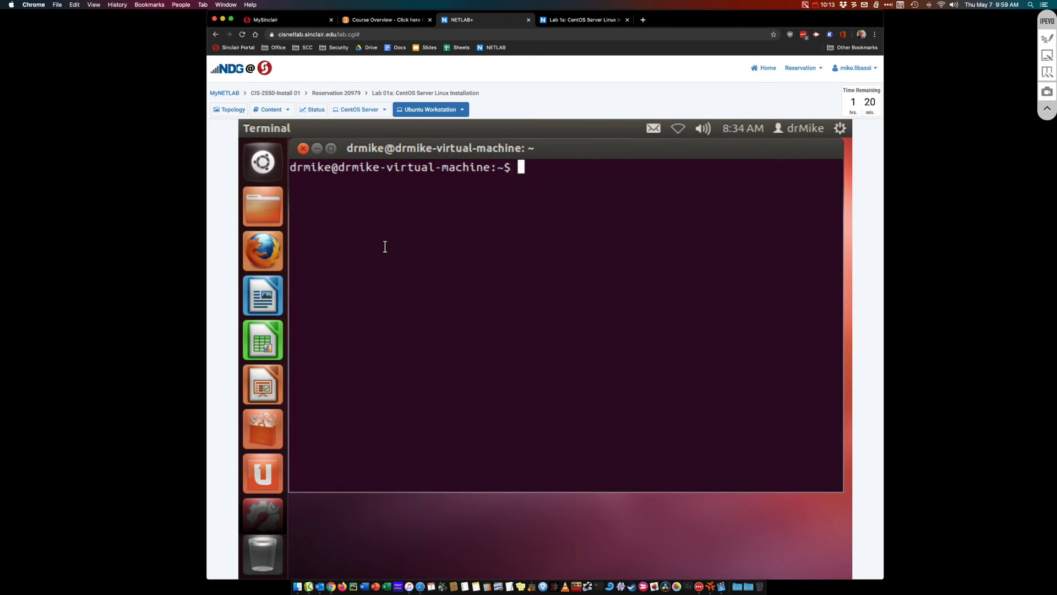
Run echo with the user's name && date, then dismiss the update information notice
{"action": "type", "text": "echo "}
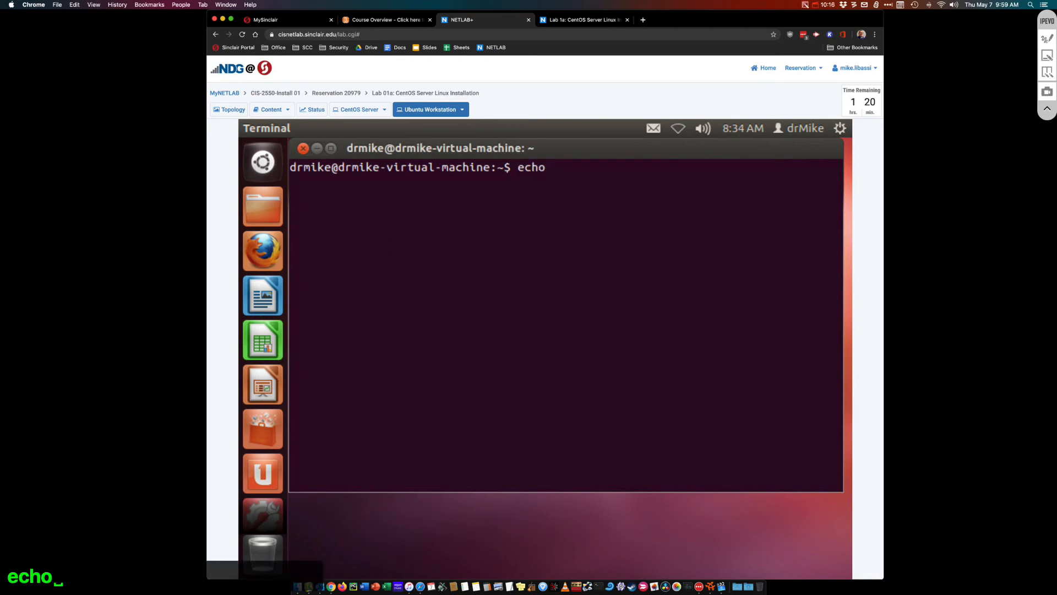
{"action": "type", "text": "\"Dr Mke"}
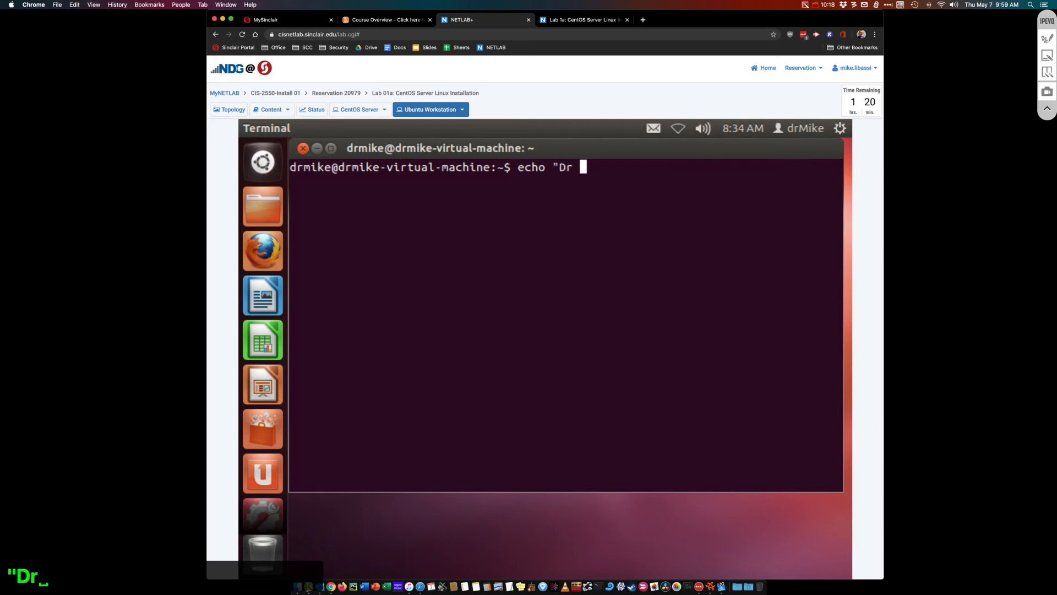
{"action": "key", "text": "BackSpace"}
{"action": "key", "text": "BackSpace"}
{"action": "type", "text": "ike"}
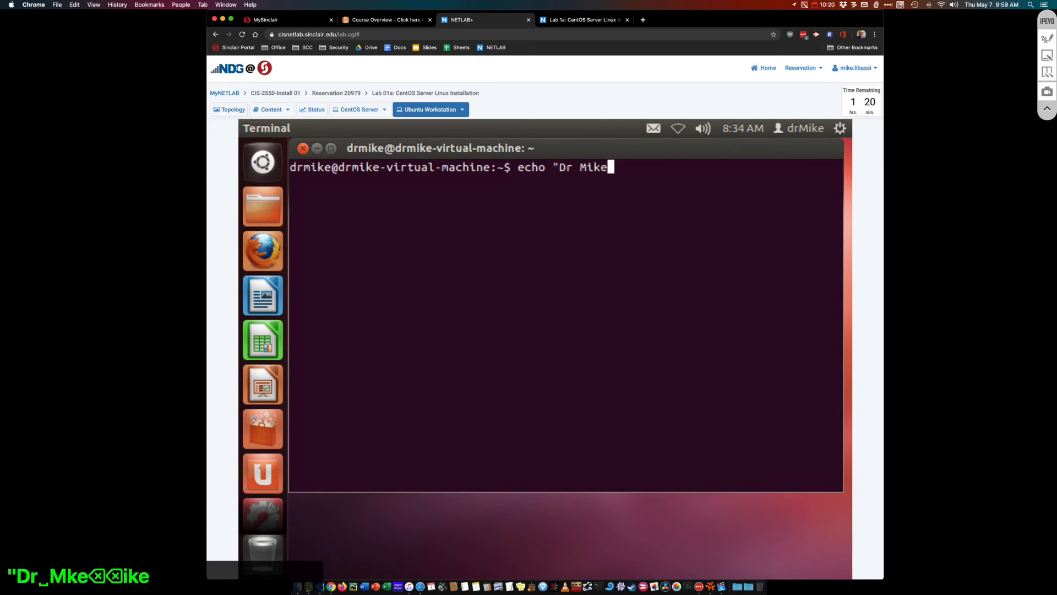
{"action": "type", "text": "\" && "}
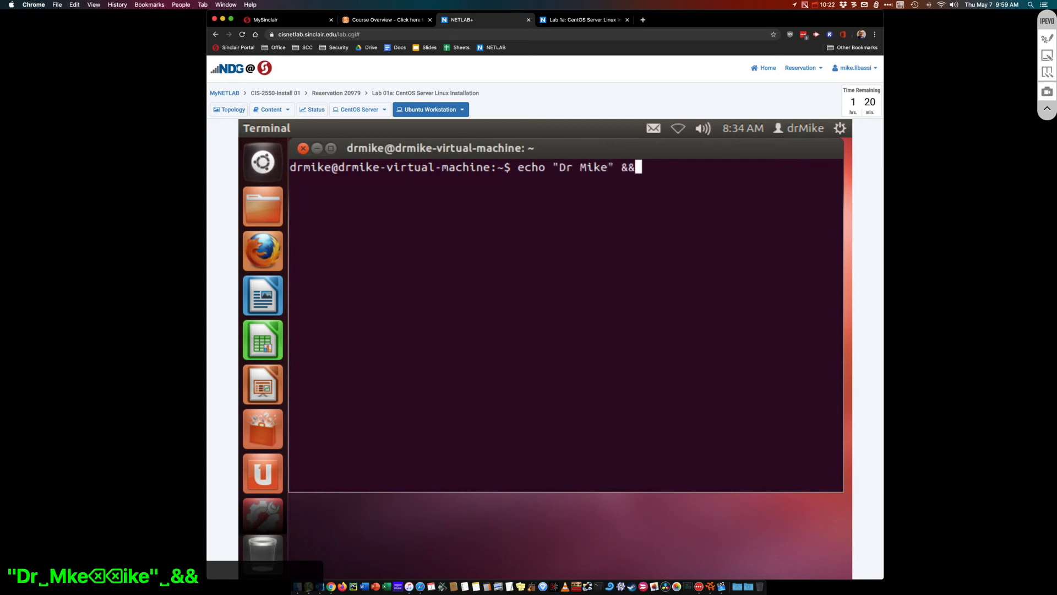
{"action": "type", "text": "date"}
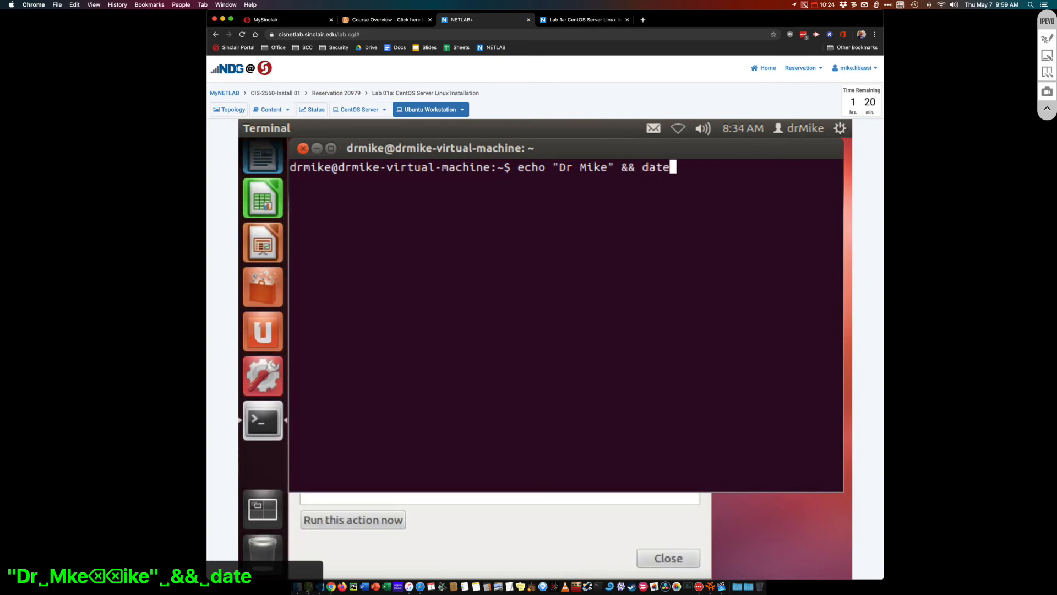
{"action": "key", "text": "Return"}
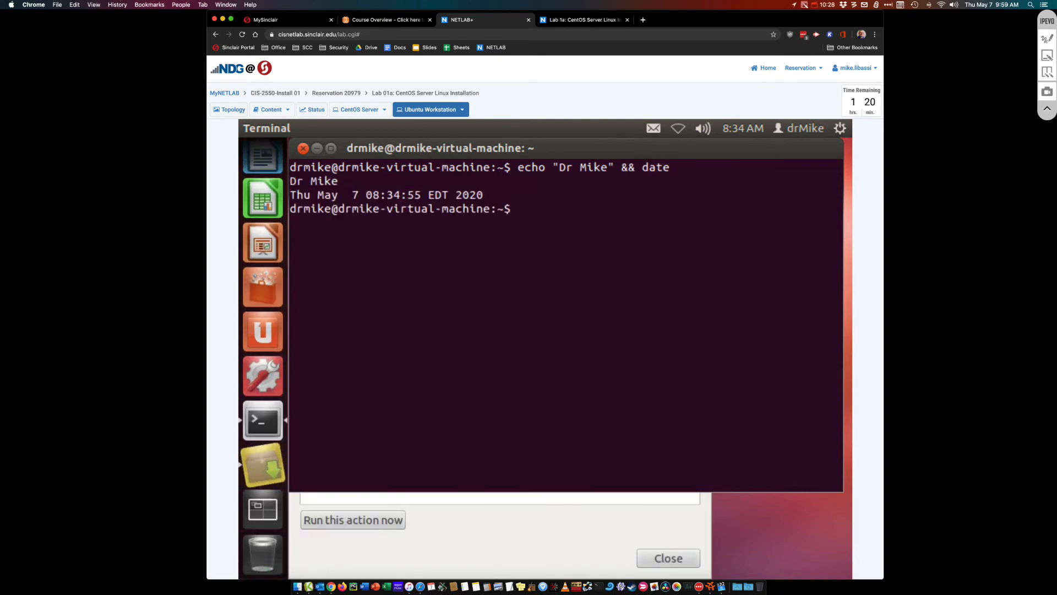
{"action": "left_click", "coordinate": [262, 453]}
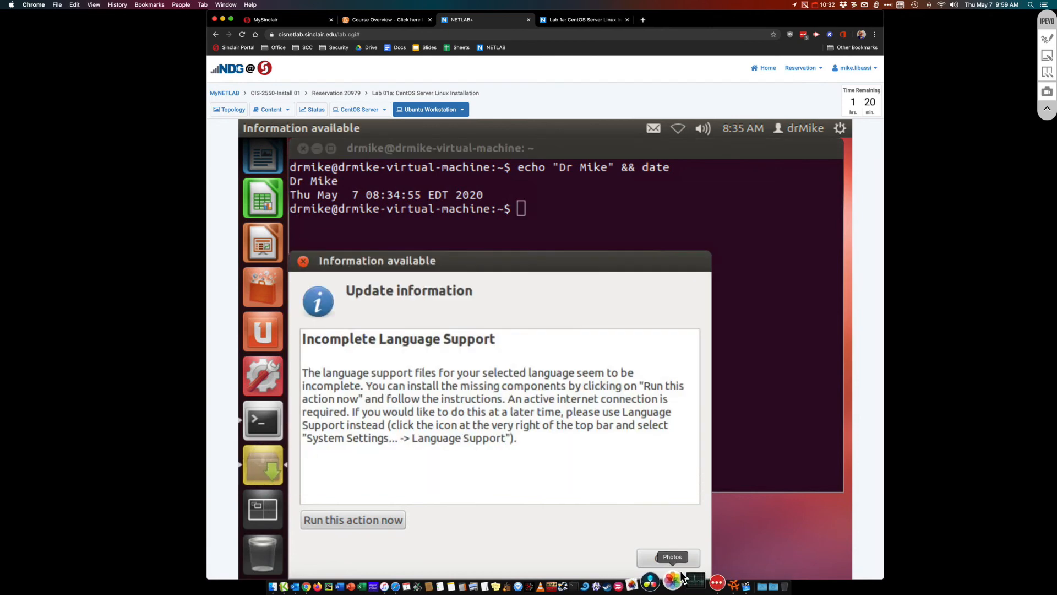
{"action": "left_click", "coordinate": [673, 559]}
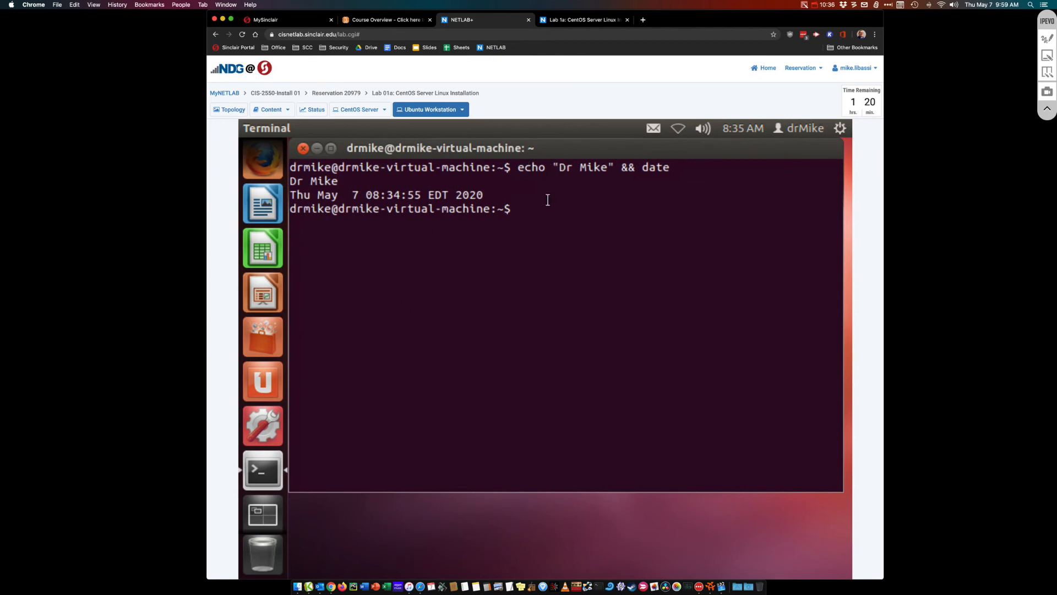
Rerun echo with the user's name && date, then run ls -l listing the home folder (total 44)
{"action": "type", "text": "echo \""}
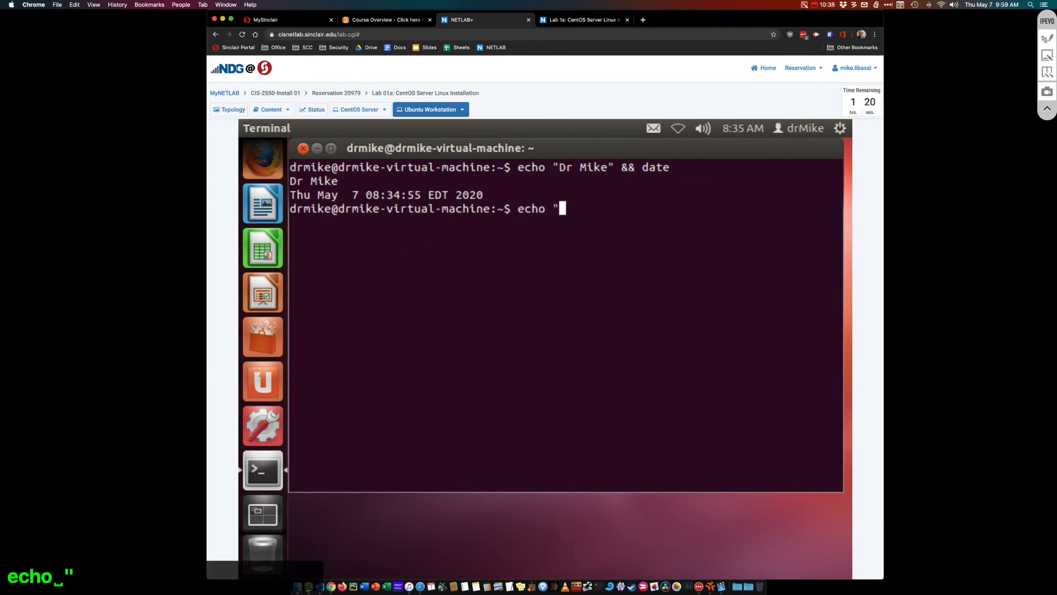
{"action": "type", "text": "D"}
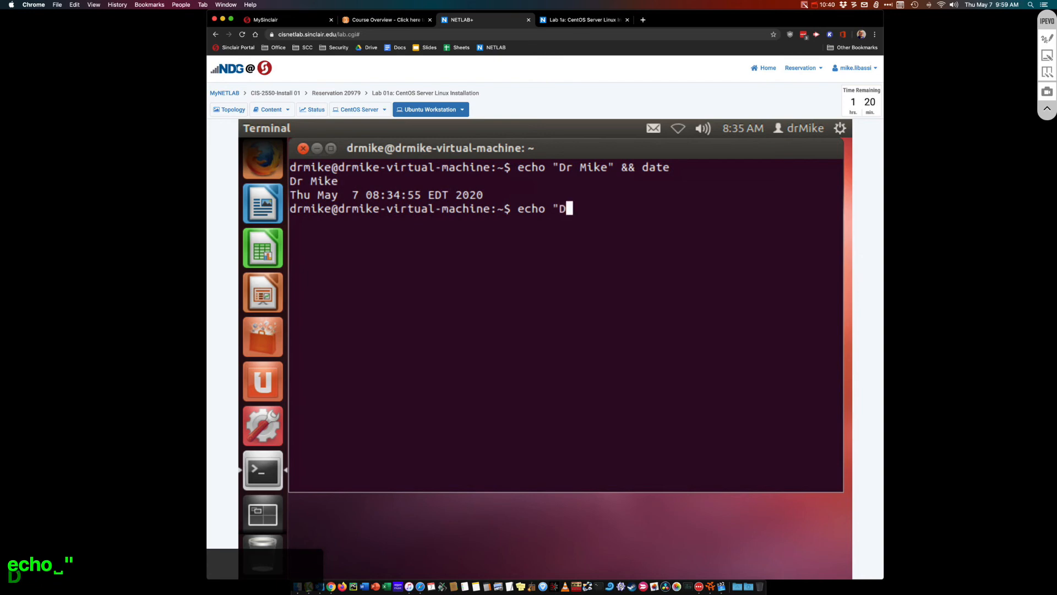
{"action": "type", "text": "r MIke"}
{"action": "key", "text": "BackSpace"}
{"action": "key", "text": "BackSpace"}
{"action": "key", "text": "BackSpace"}
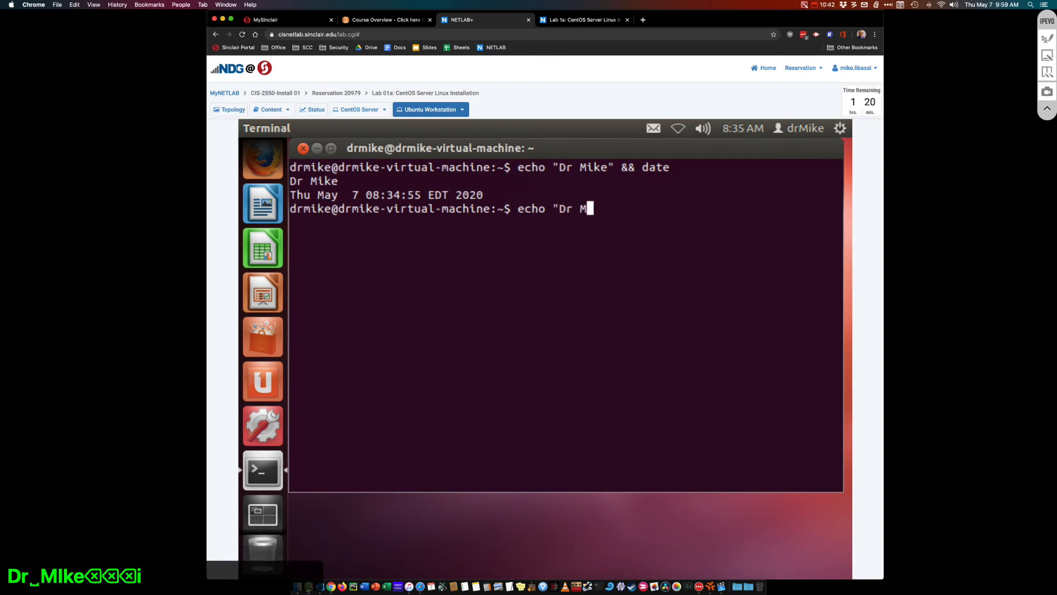
{"action": "type", "text": "ike\" &&"}
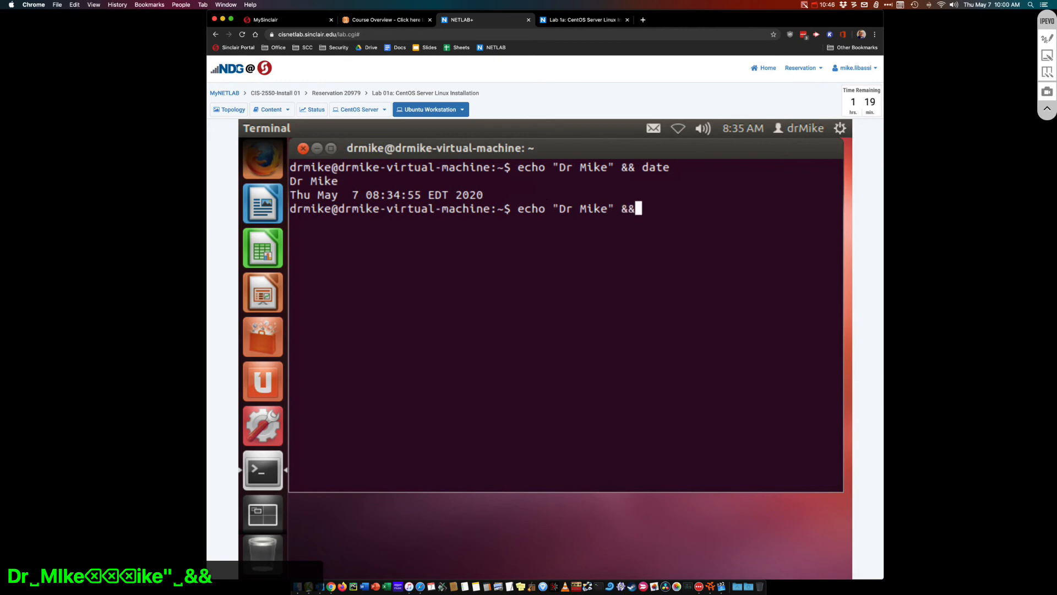
{"action": "type", "text": " date"}
{"action": "key", "text": "Return"}
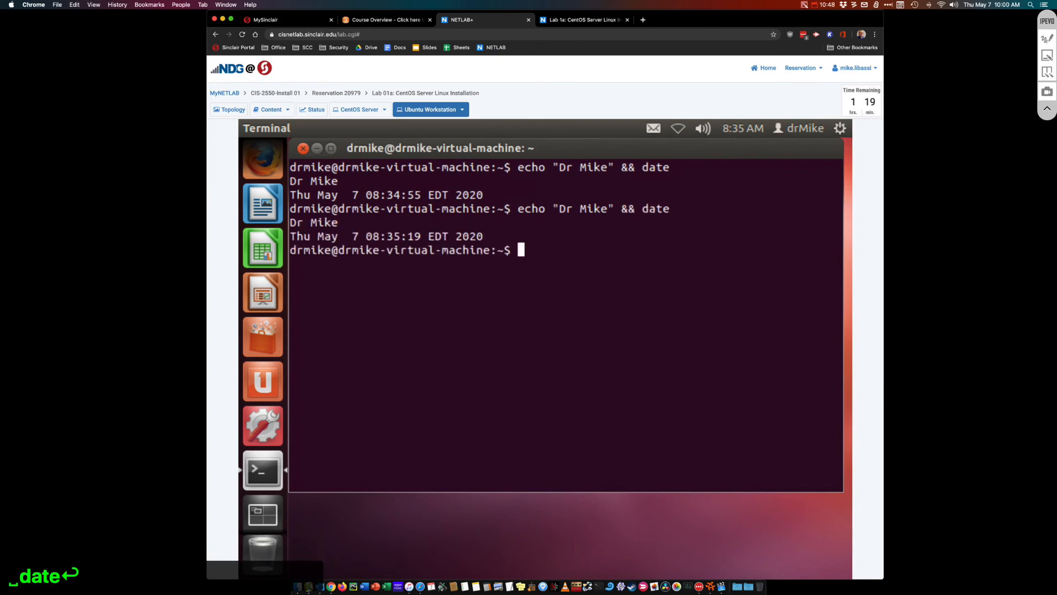
{"action": "type", "text": "ls -l"}
{"action": "key", "text": "Return"}
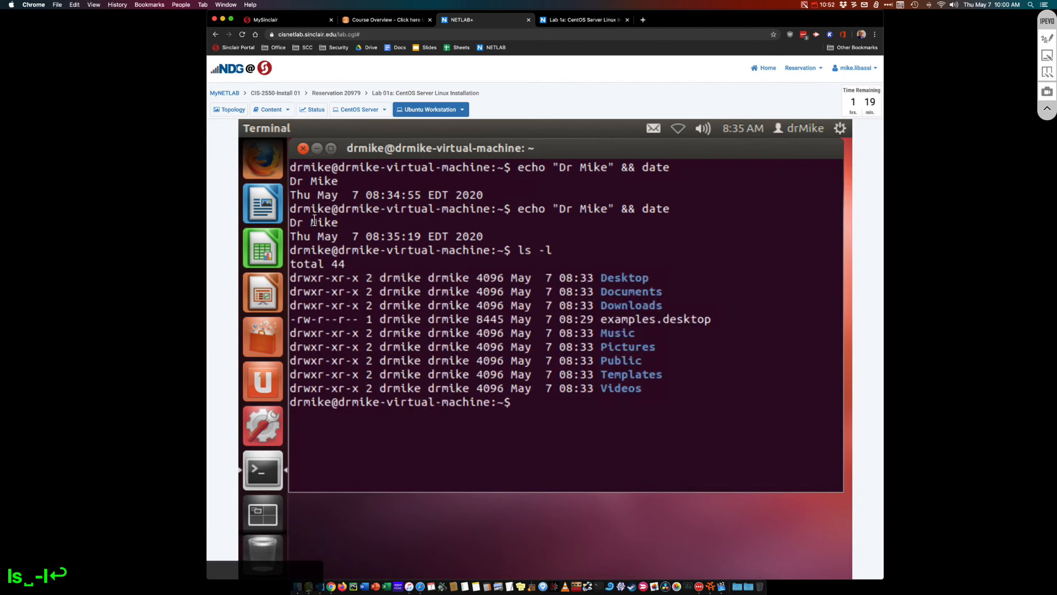
{"action": "left_click_drag", "start_coordinate": [296, 222], "coordinate": [614, 395]}
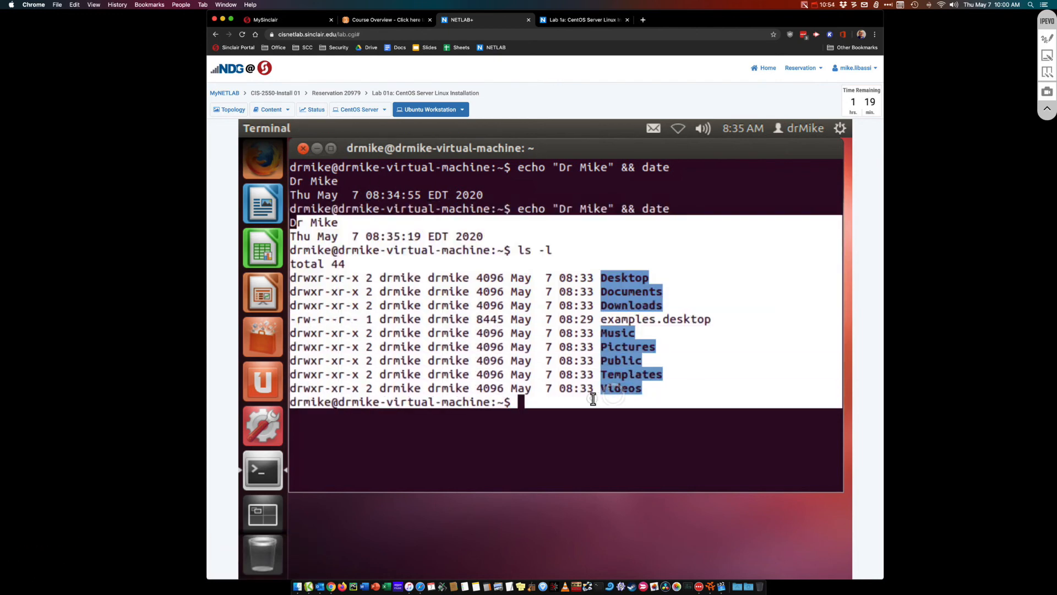
{"action": "left_click", "coordinate": [592, 397]}
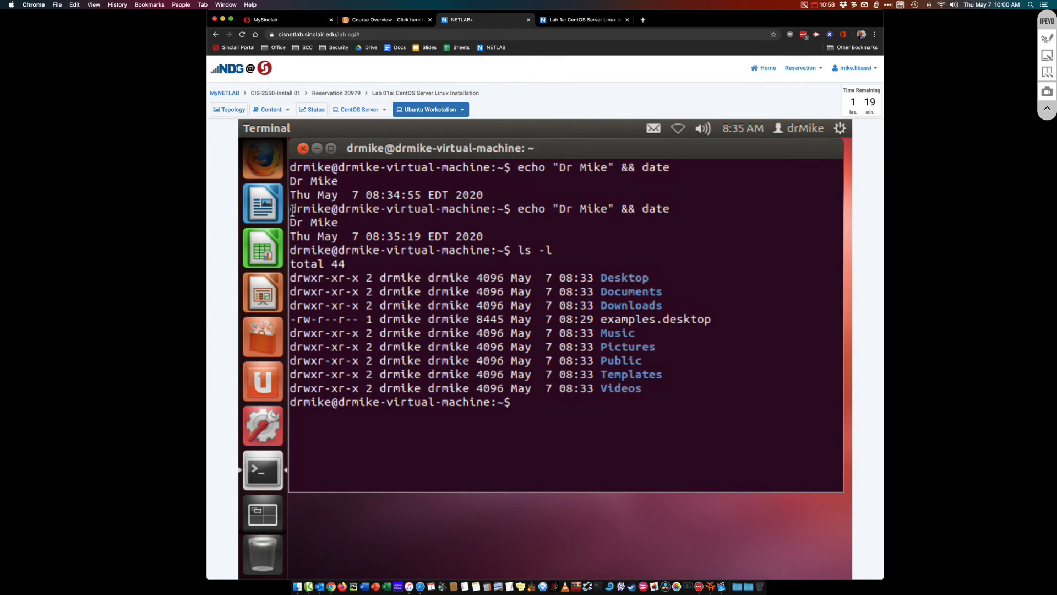
{"action": "left_click_drag", "start_coordinate": [304, 218], "coordinate": [385, 219]}
{"action": "double_click", "coordinate": [384, 218]}
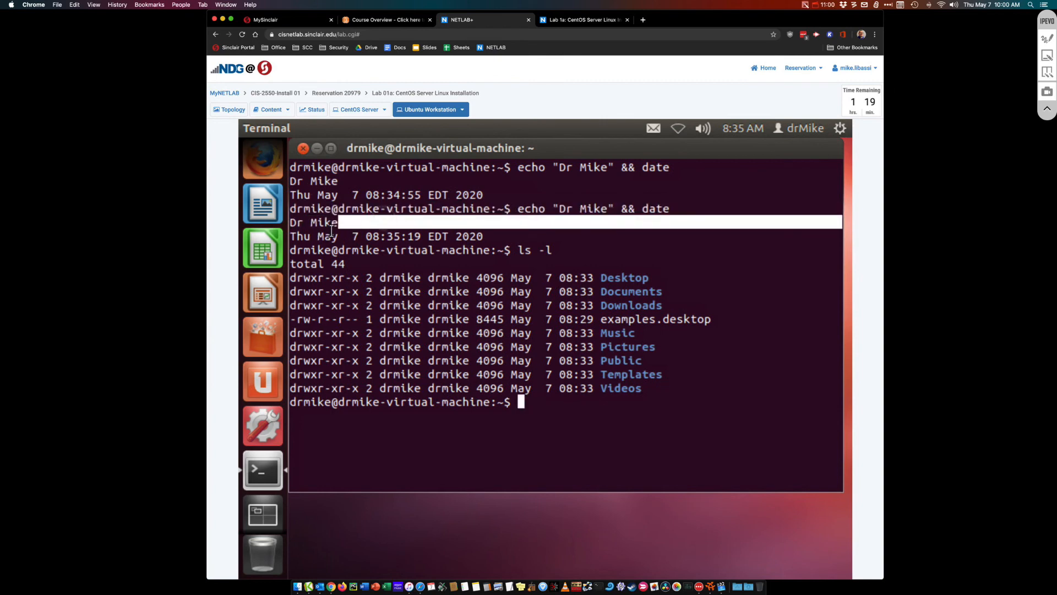
{"action": "left_click", "coordinate": [364, 253]}
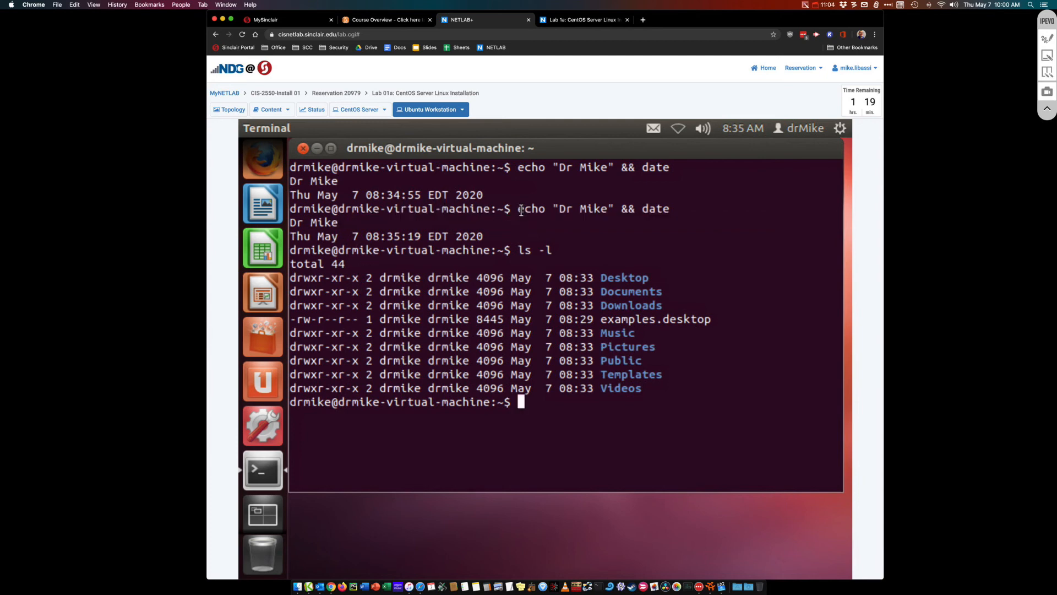
{"action": "left_click_drag", "start_coordinate": [555, 217], "coordinate": [620, 211]}
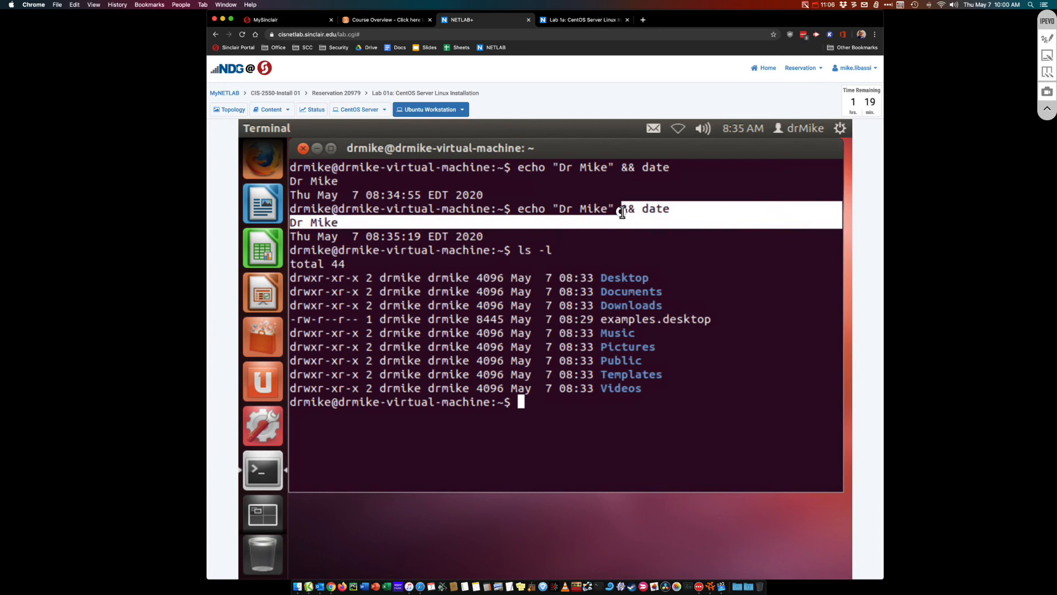
{"action": "left_click", "coordinate": [440, 230]}
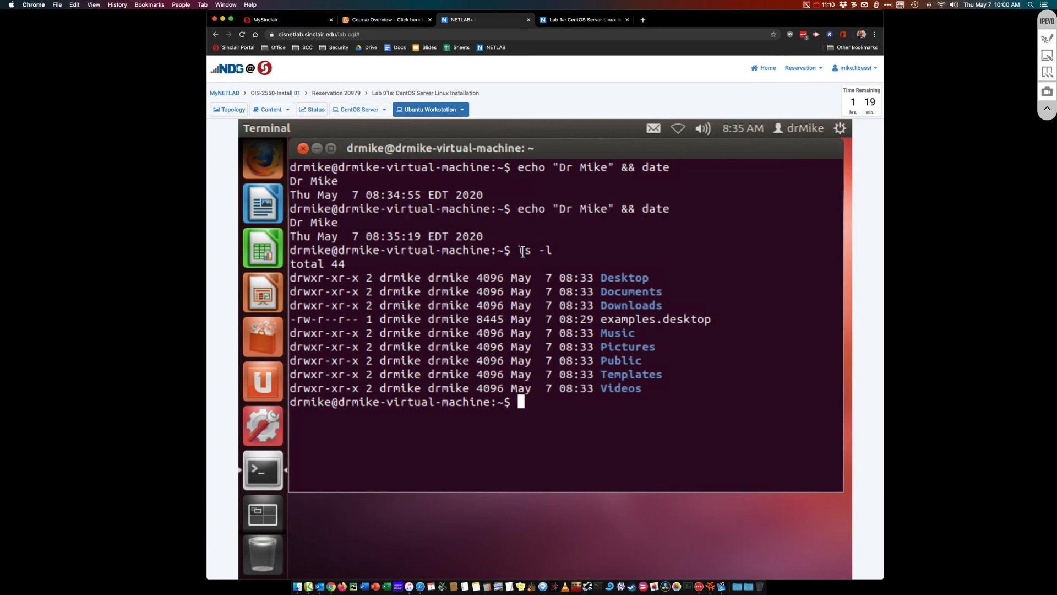
{"action": "left_click_drag", "start_coordinate": [520, 251], "coordinate": [547, 252]}
{"action": "left_click", "coordinate": [546, 270]}
{"action": "left_click_drag", "start_coordinate": [291, 209], "coordinate": [311, 210]}
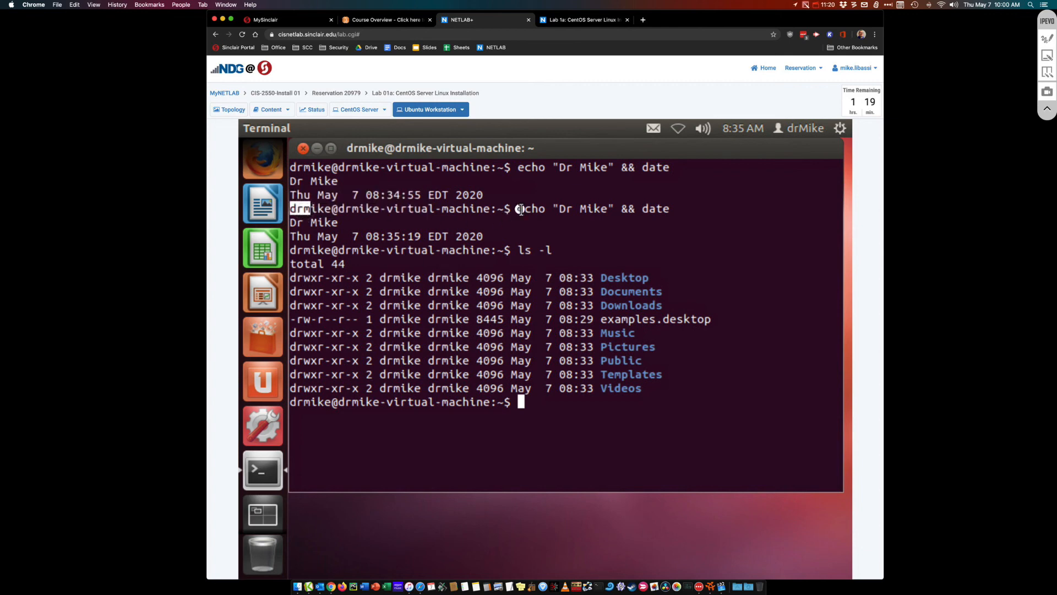
{"action": "left_click_drag", "start_coordinate": [519, 210], "coordinate": [670, 208]}
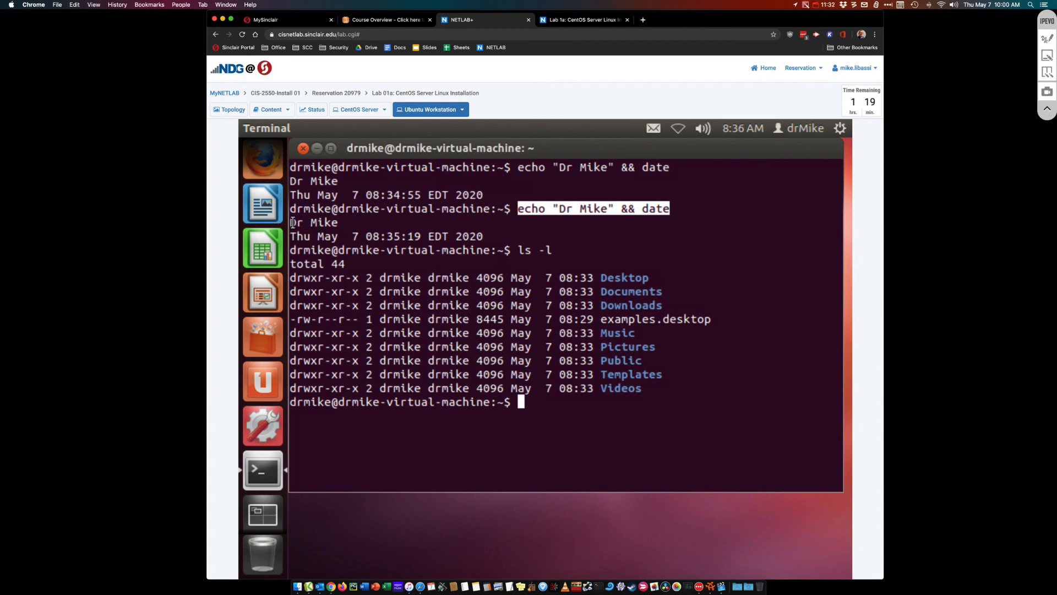
{"action": "left_click_drag", "start_coordinate": [293, 222], "coordinate": [482, 253]}
{"action": "left_click", "coordinate": [475, 263]}
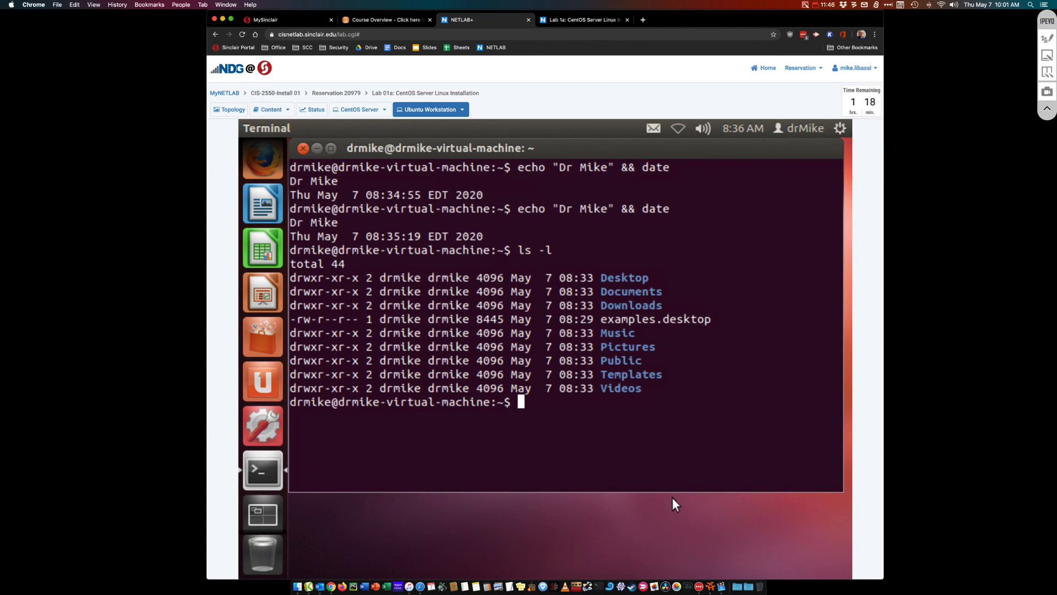
Launch Screenshot via system search and capture a region around the terminal output
{"action": "key", "text": "super+space"}
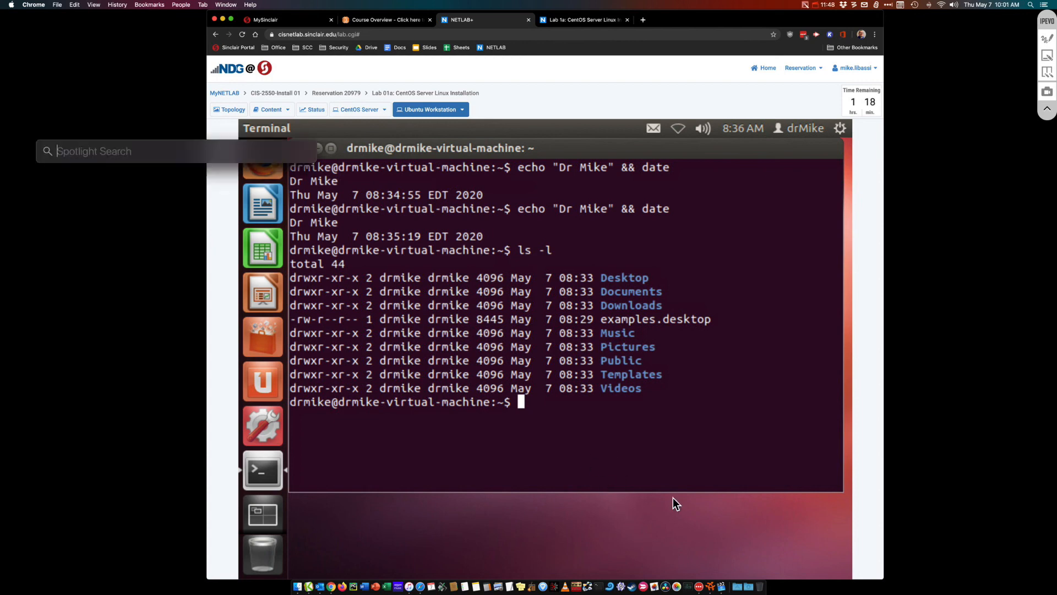
{"action": "type", "text": "screen"}
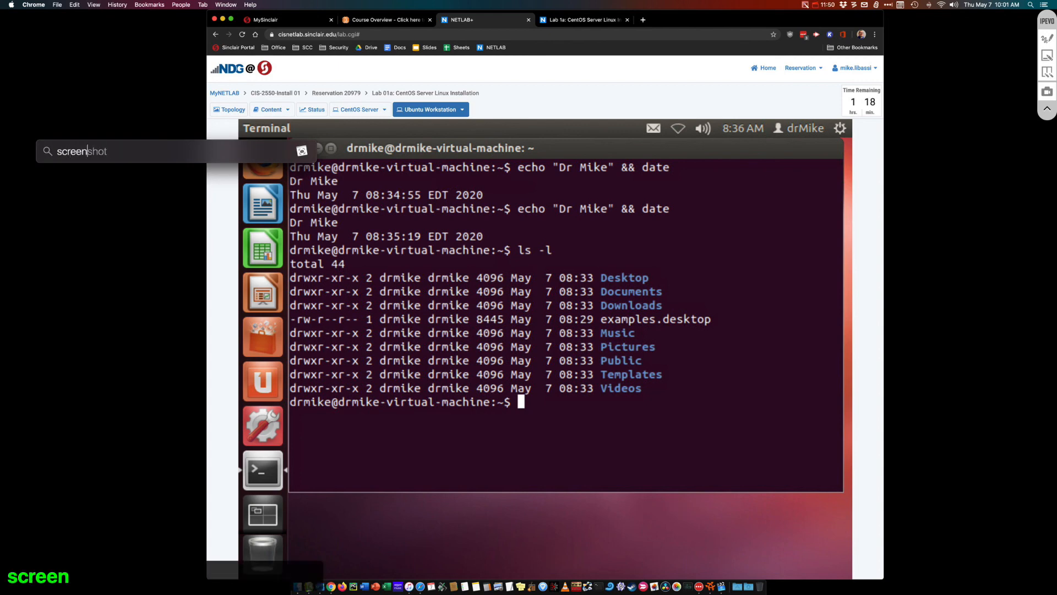
{"action": "key", "text": "Return"}
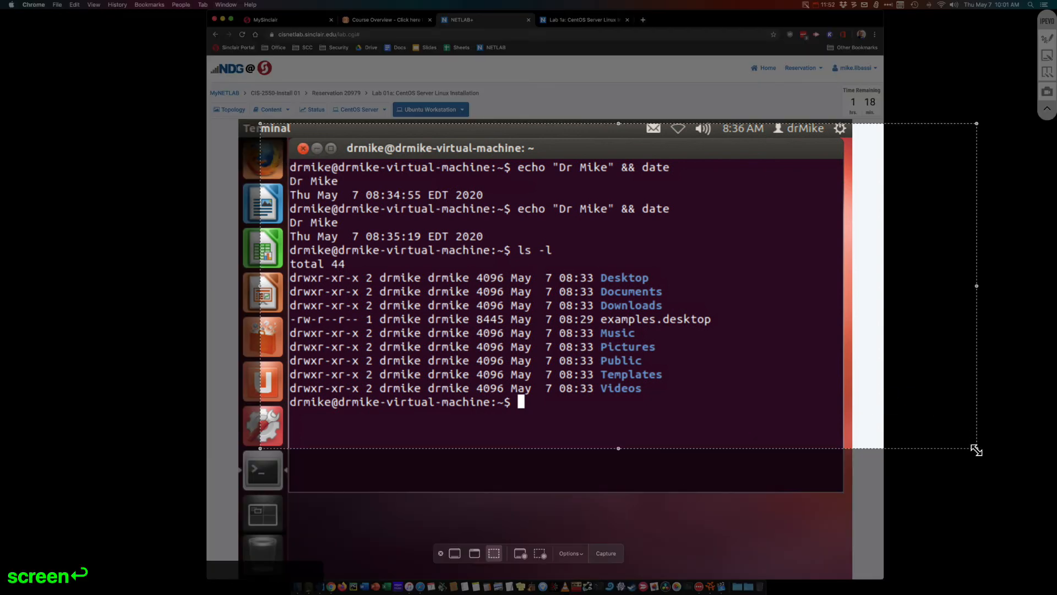
{"action": "left_click_drag", "start_coordinate": [976, 450], "coordinate": [775, 491]}
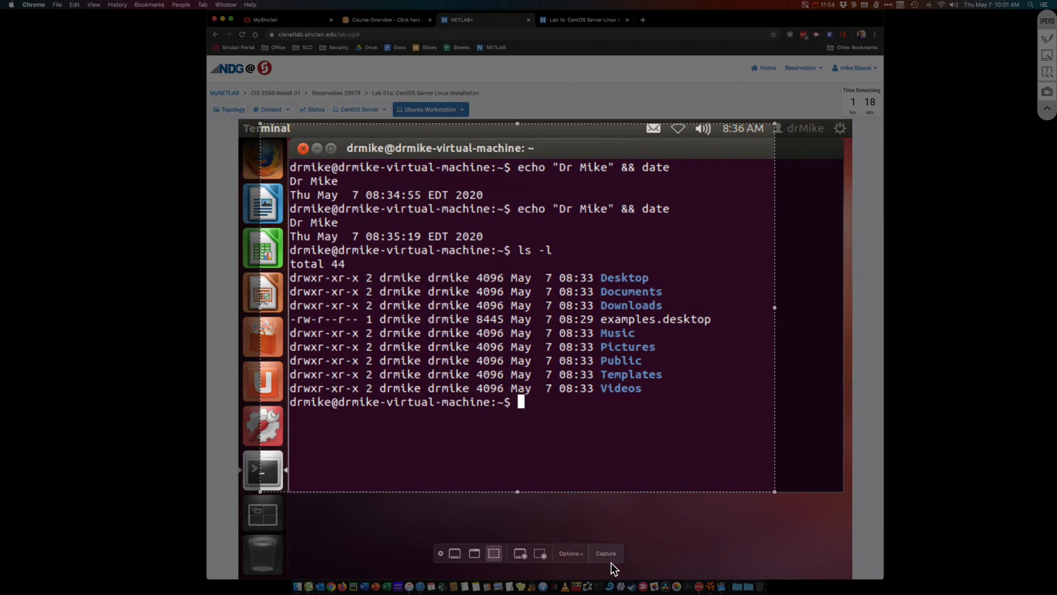
{"action": "left_click_drag", "start_coordinate": [517, 122], "coordinate": [516, 198]}
{"action": "left_click_drag", "start_coordinate": [513, 262], "coordinate": [540, 262]}
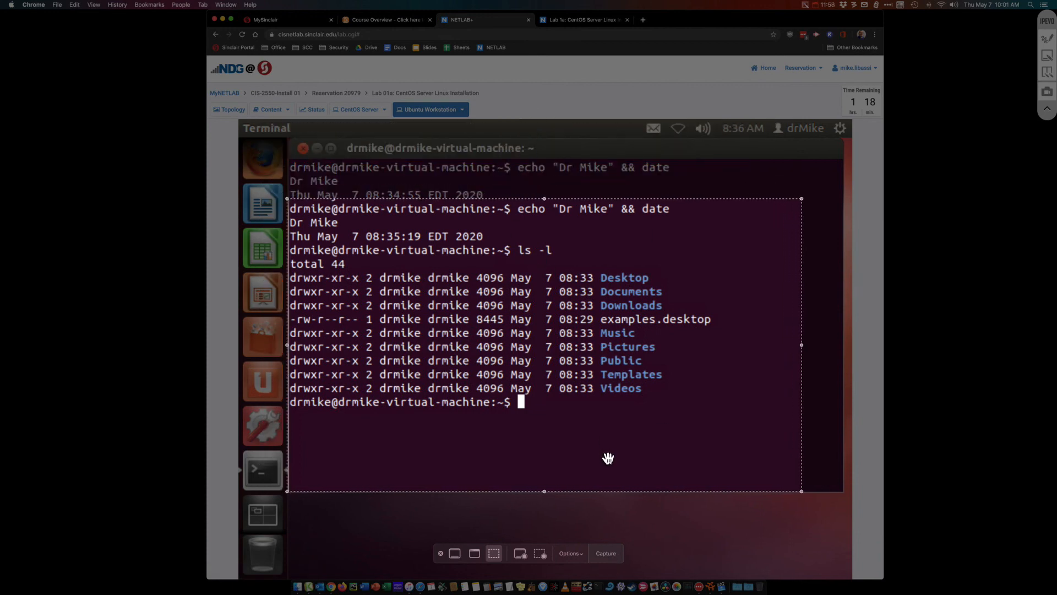
{"action": "left_click", "coordinate": [600, 552]}
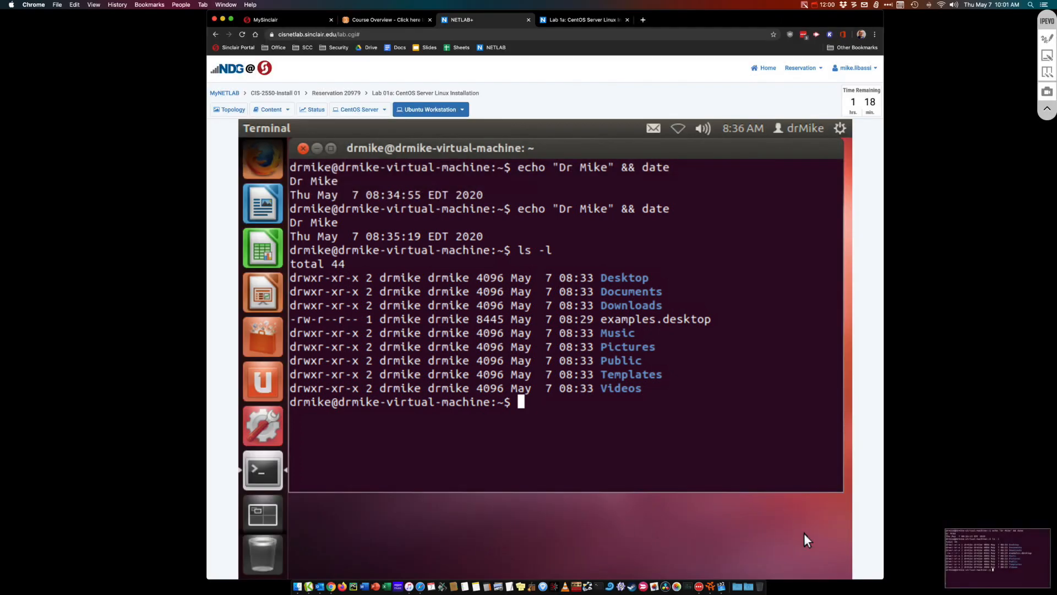
Open the capture for markup and place it beside the Lab 1a PDF
{"action": "left_click", "coordinate": [1006, 550]}
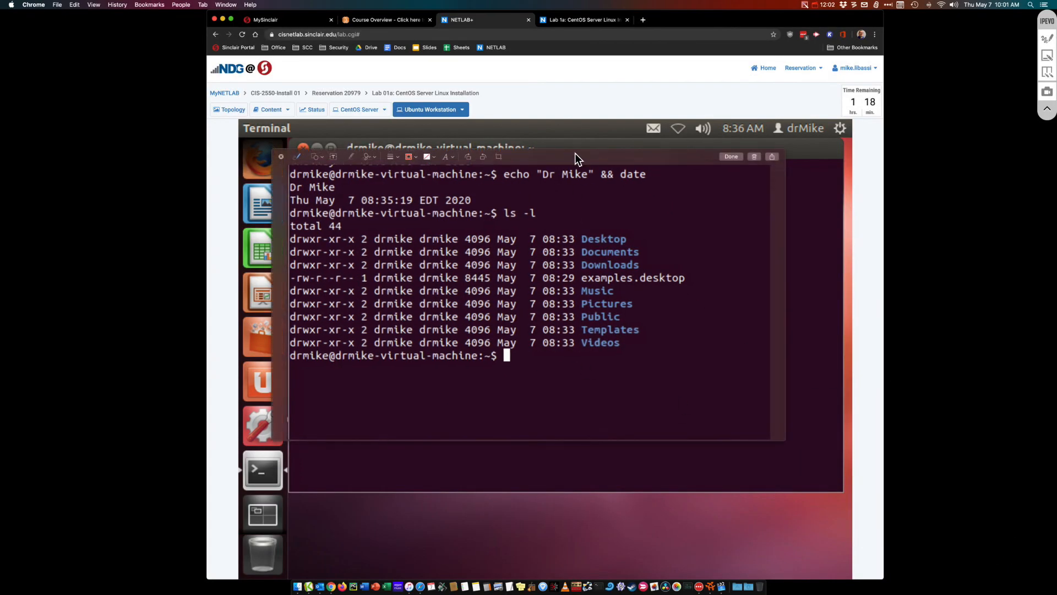
{"action": "left_click_drag", "start_coordinate": [489, 138], "coordinate": [271, 65]}
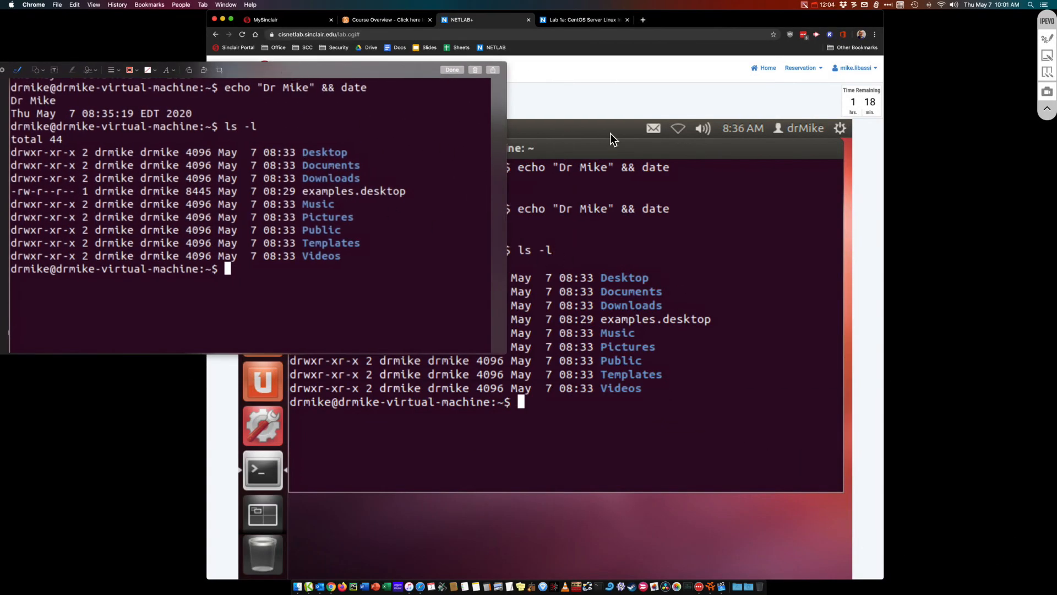
{"action": "left_click", "coordinate": [576, 19]}
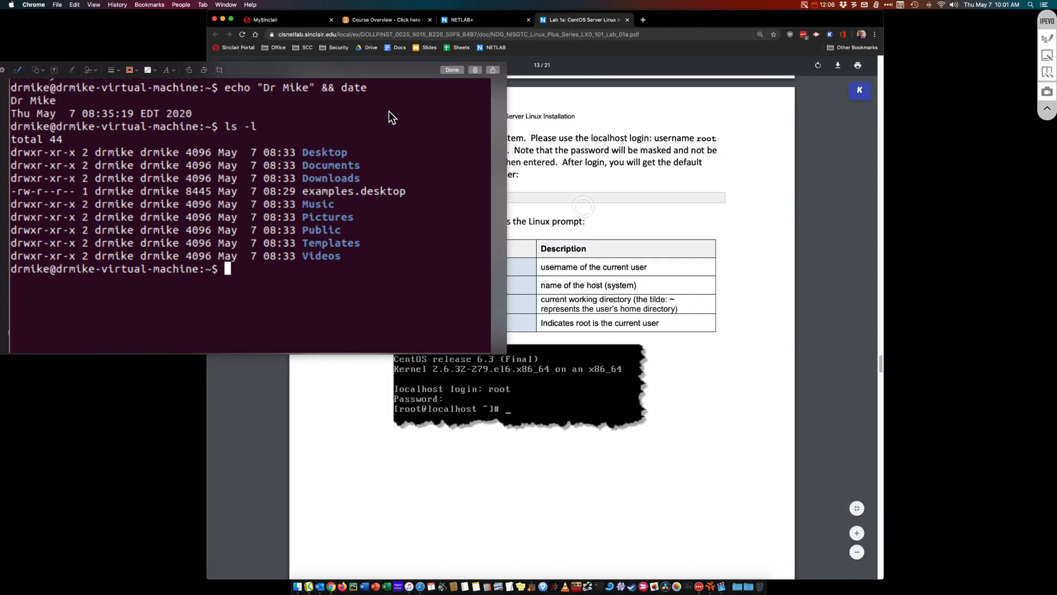
Close the markup window and scroll through the lab PDF to step 16
{"action": "left_click", "coordinate": [446, 70]}
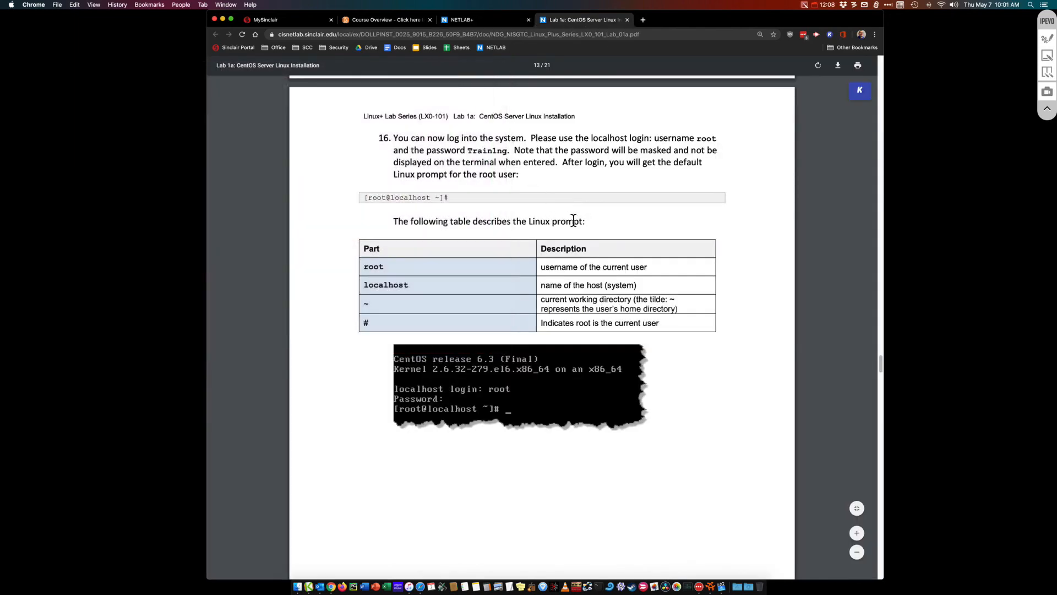
{"action": "scroll", "coordinate": [573, 220], "scroll_direction": "down", "scroll_amount": 10}
{"action": "scroll", "coordinate": [573, 221], "scroll_direction": "up", "scroll_amount": 15}
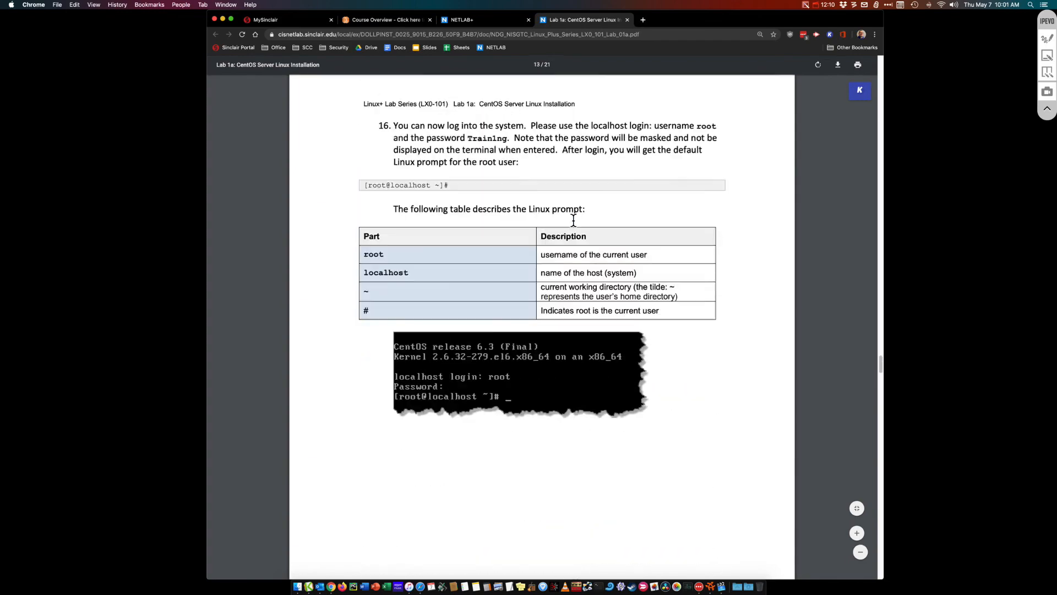
{"action": "scroll", "coordinate": [573, 220], "scroll_direction": "up", "scroll_amount": 12}
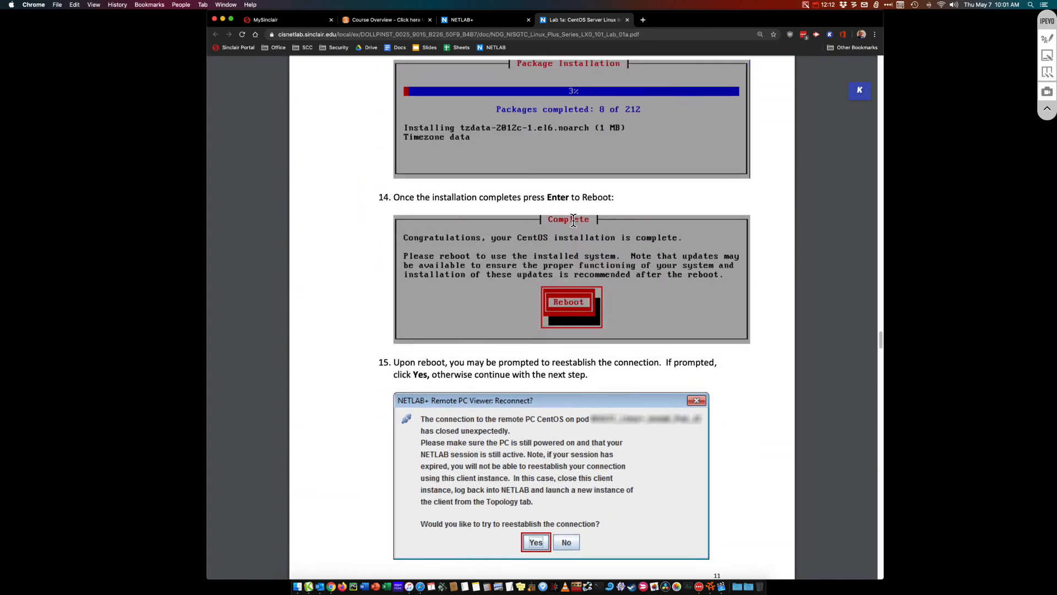
{"action": "scroll", "coordinate": [574, 220], "scroll_direction": "down", "scroll_amount": 10}
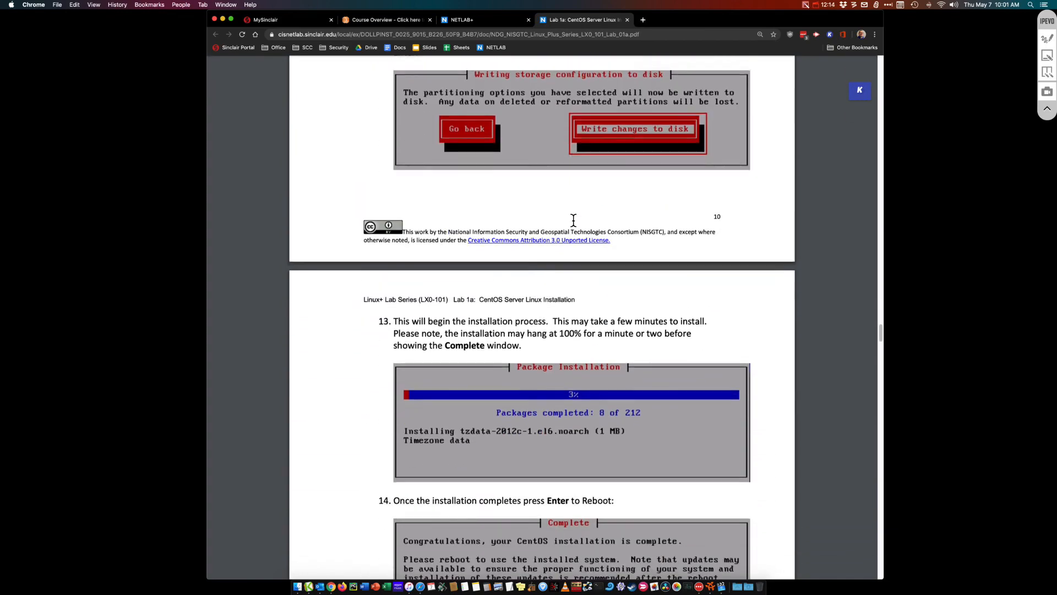
{"action": "scroll", "coordinate": [573, 220], "scroll_direction": "down", "scroll_amount": 8}
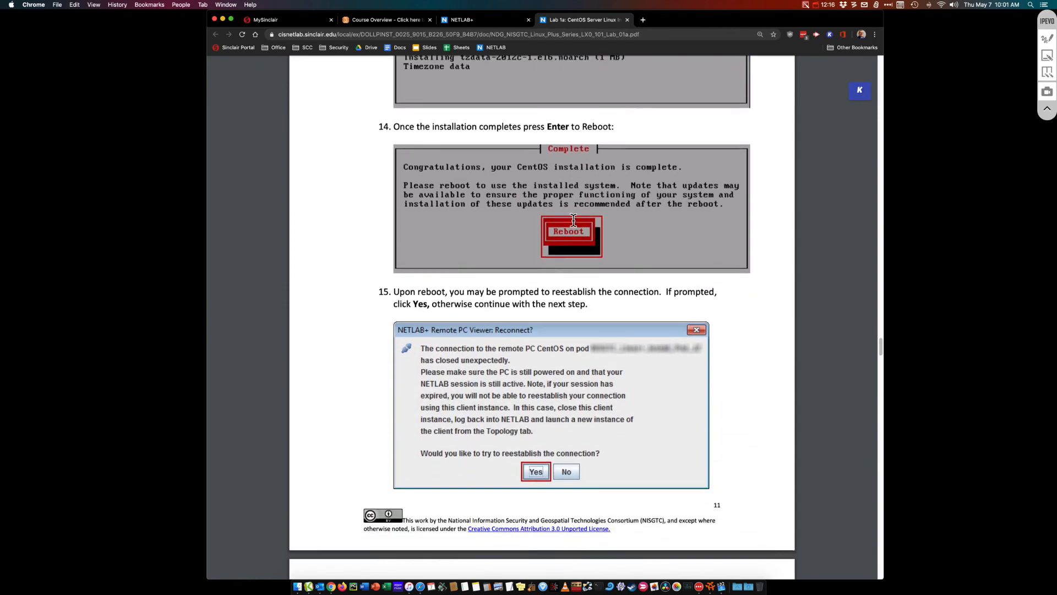
{"action": "scroll", "coordinate": [573, 221], "scroll_direction": "down", "scroll_amount": 10}
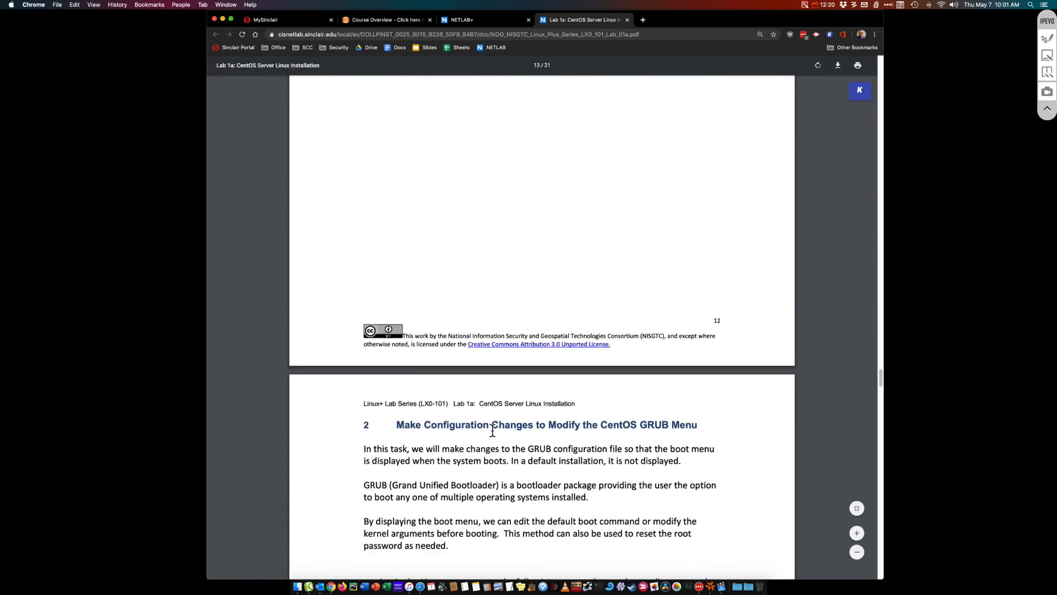
Review the GRUB task heading in the PDF, then return to the NETLAB+ session
{"action": "left_click_drag", "start_coordinate": [397, 424], "coordinate": [720, 423]}
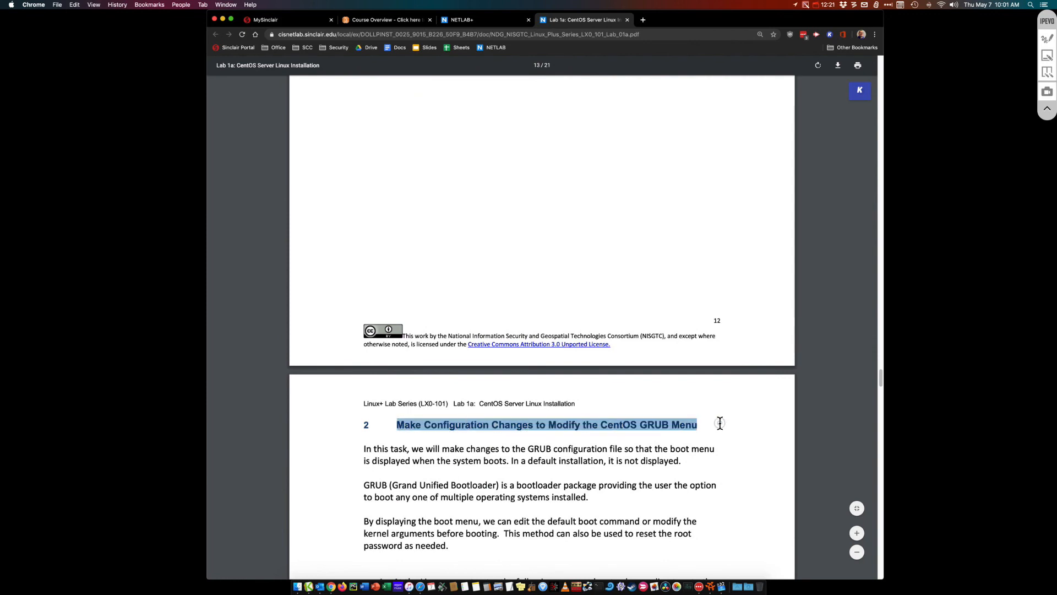
{"action": "left_click", "coordinate": [541, 445]}
{"action": "scroll", "coordinate": [543, 419], "scroll_direction": "up", "scroll_amount": 5}
{"action": "scroll", "coordinate": [534, 402], "scroll_direction": "up", "scroll_amount": 1}
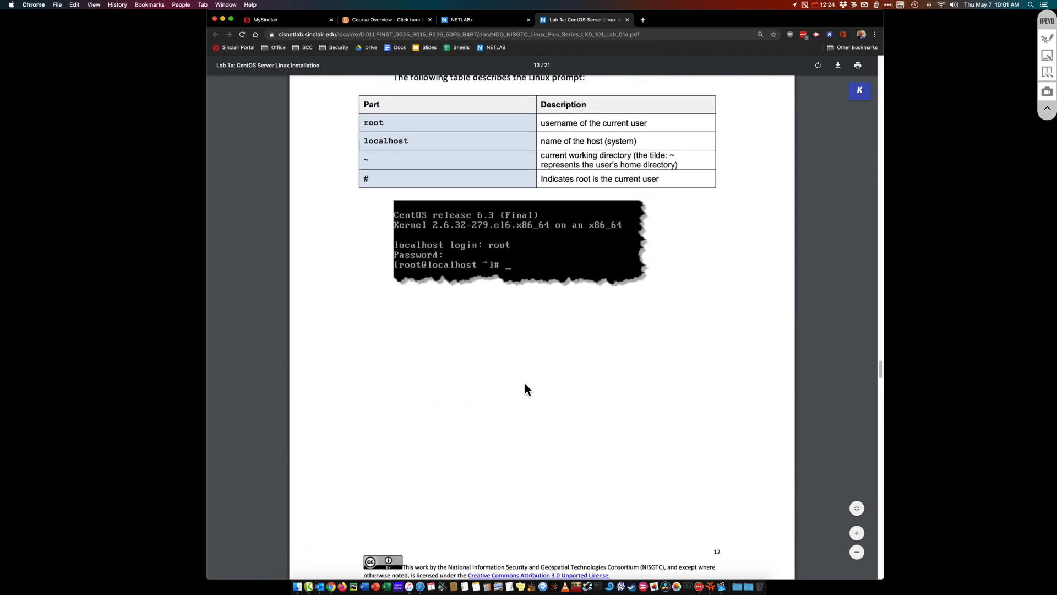
{"action": "left_click", "coordinate": [506, 18]}
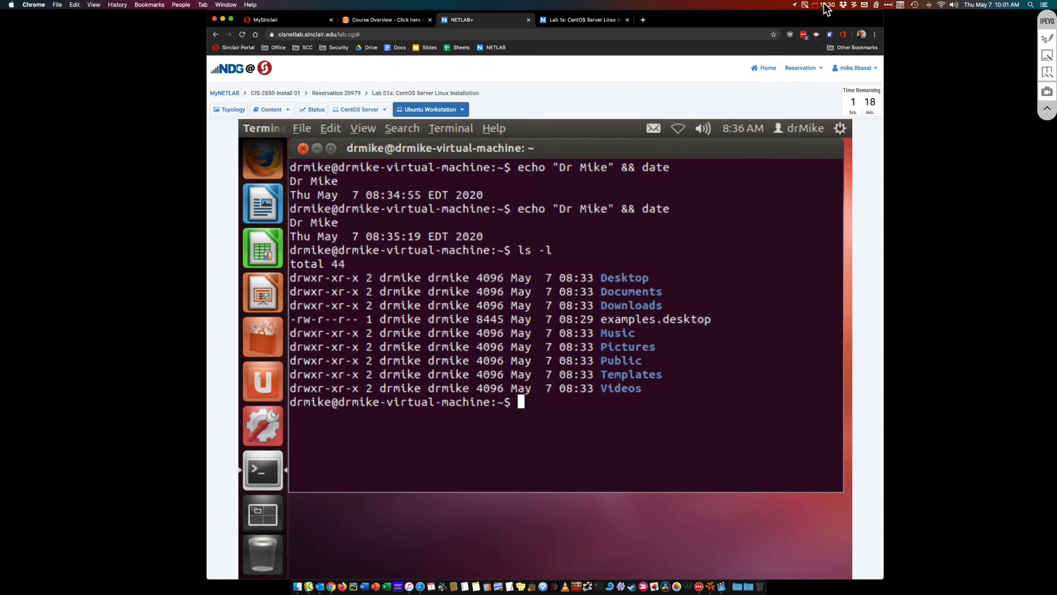
View the lab topology, then open the CentOS Server console at its localhost login prompt
{"action": "left_click", "coordinate": [238, 113]}
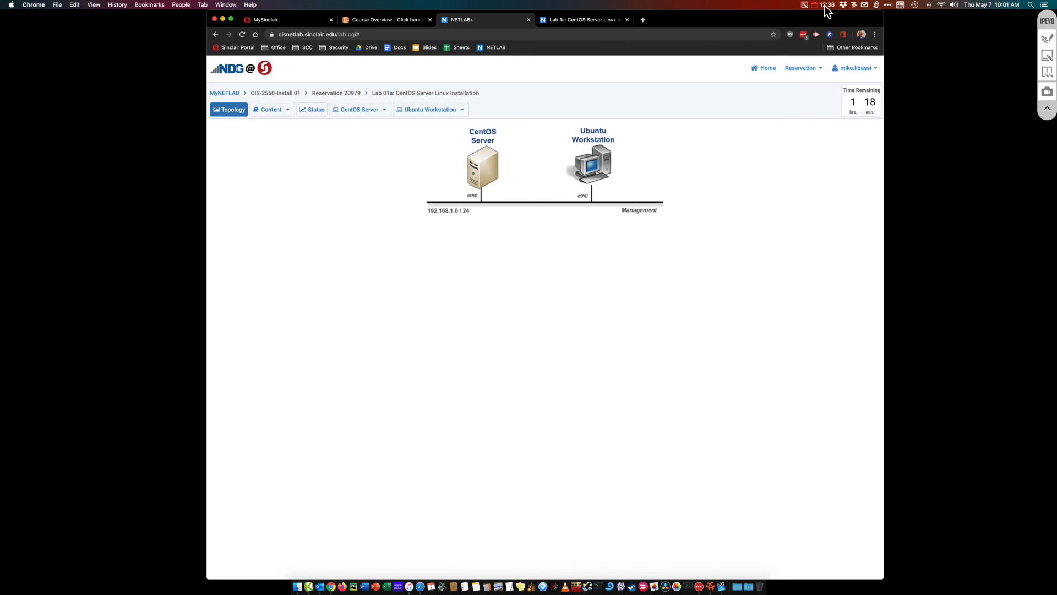
{"action": "left_click", "coordinate": [364, 109]}
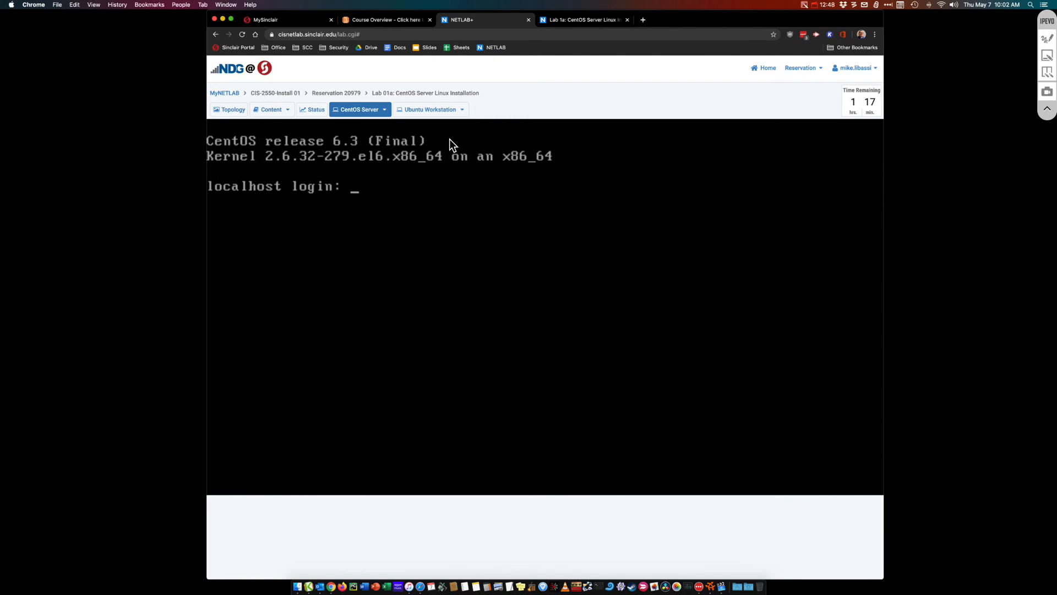
{"action": "left_click", "coordinate": [825, 7]}
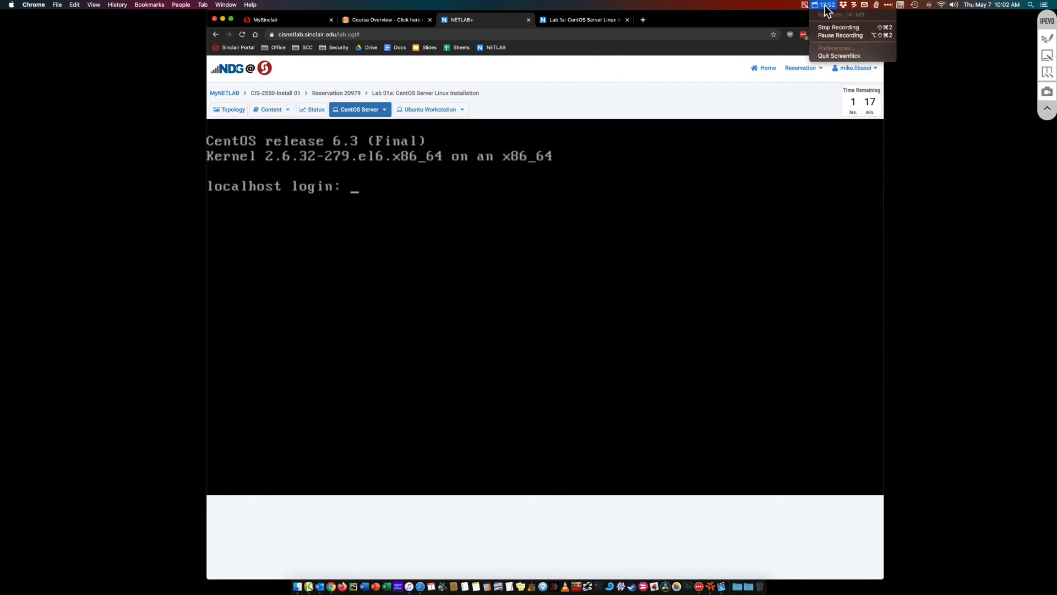